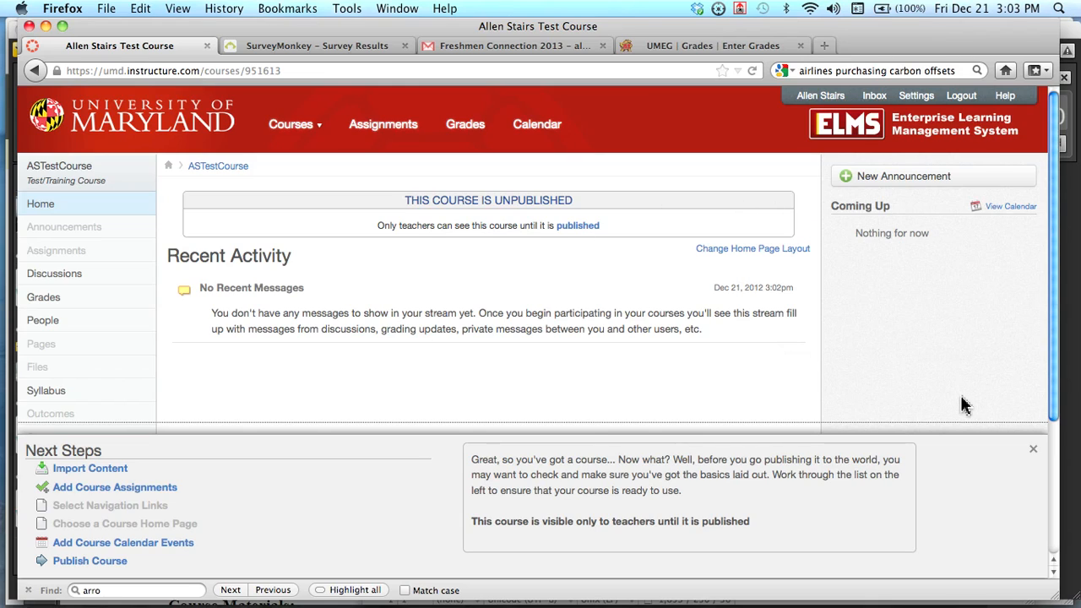
# Add an assignment group named Short Essays worth 40% of the total grade on the course's Assignments page
pyautogui.click(1033, 450)
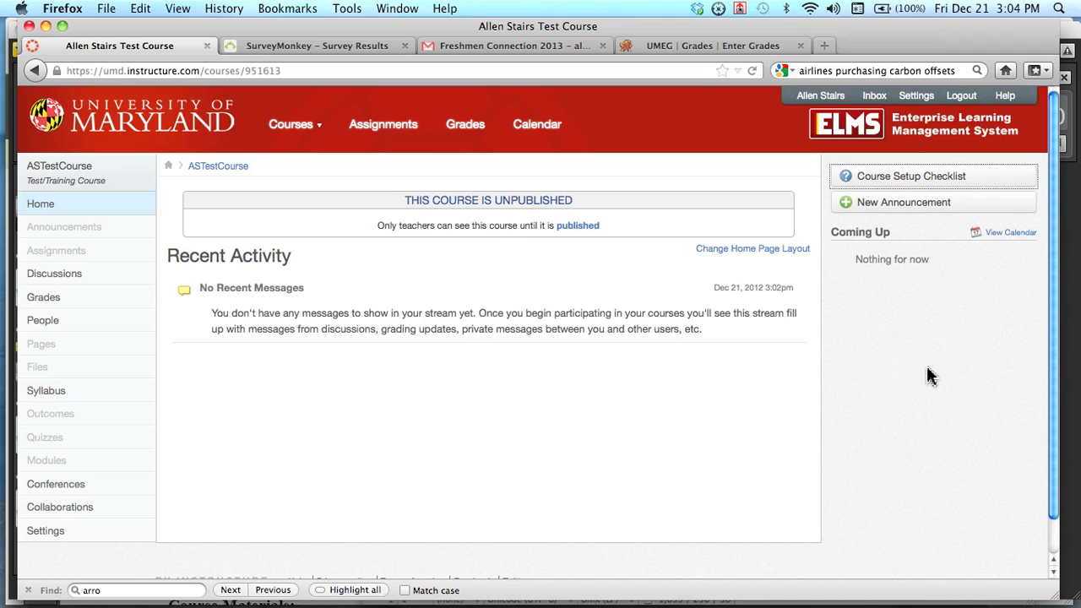
pyautogui.click(72, 253)
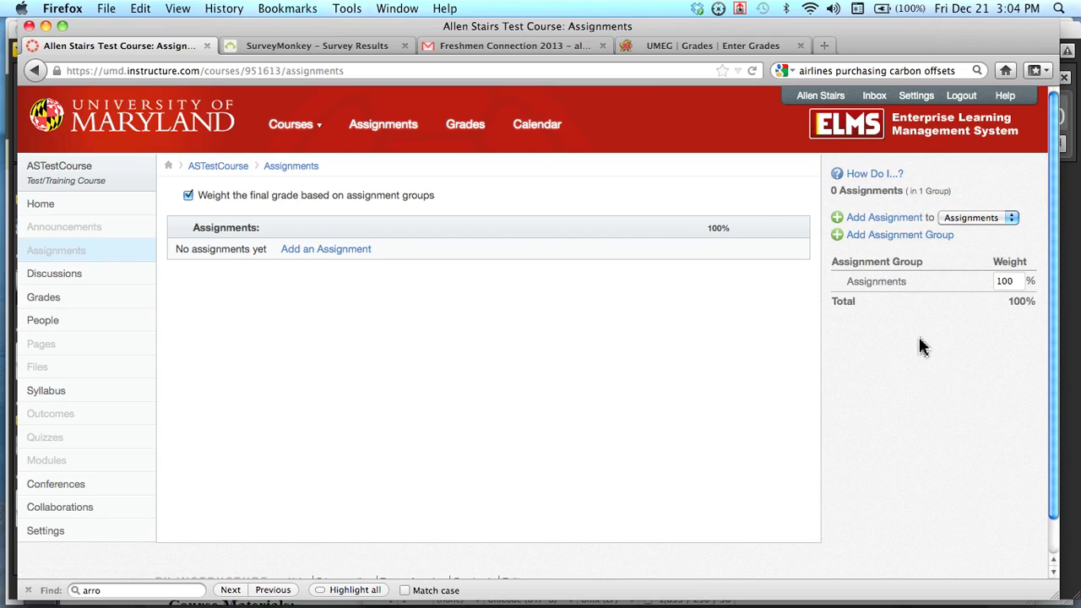
pyautogui.click(909, 239)
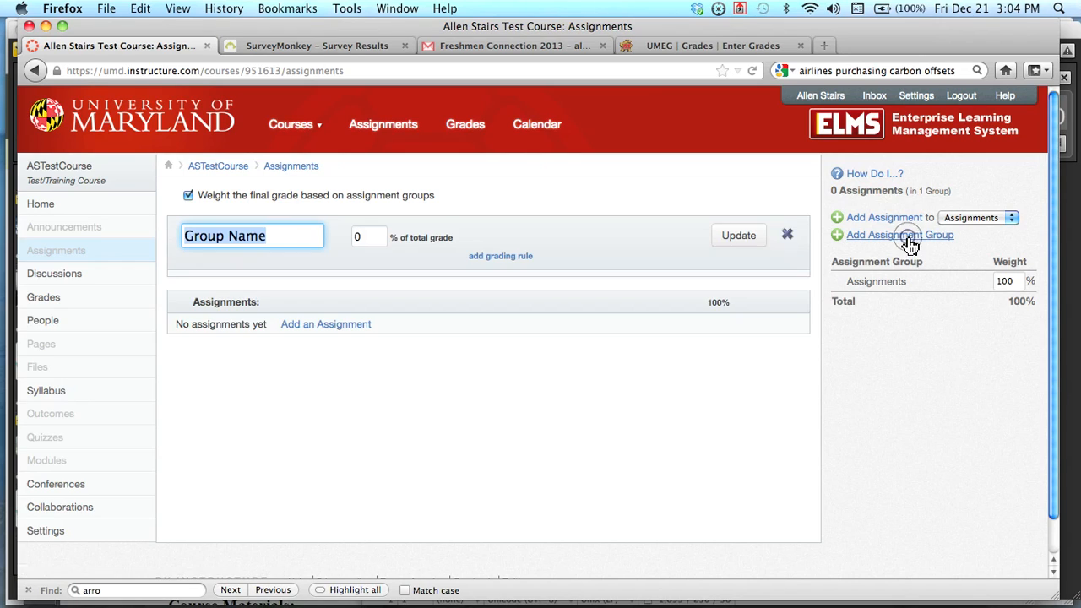
pyautogui.write('Short')
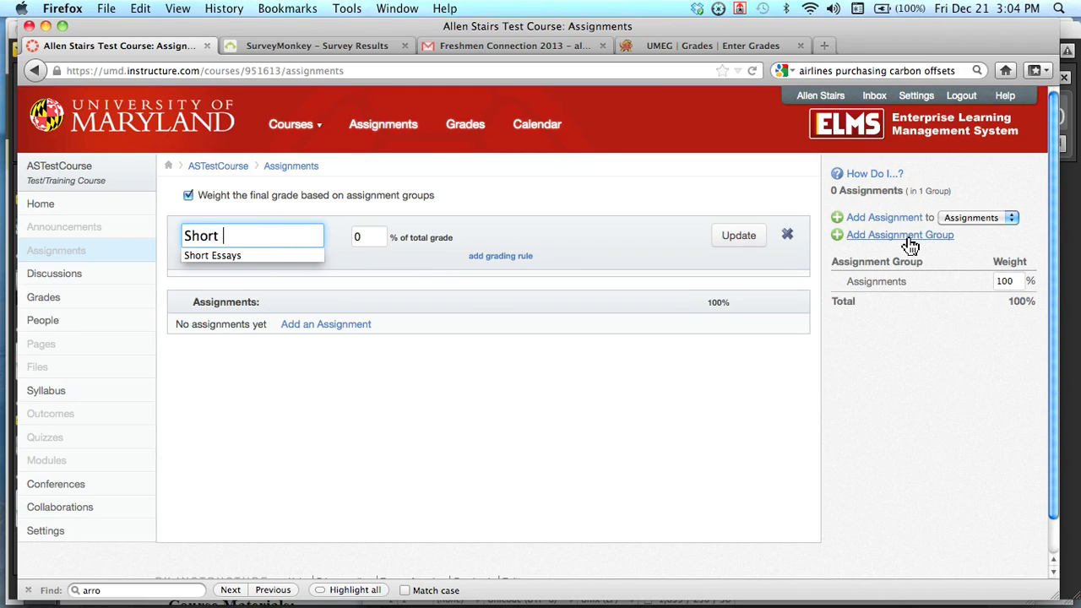
pyautogui.write(' Essays')
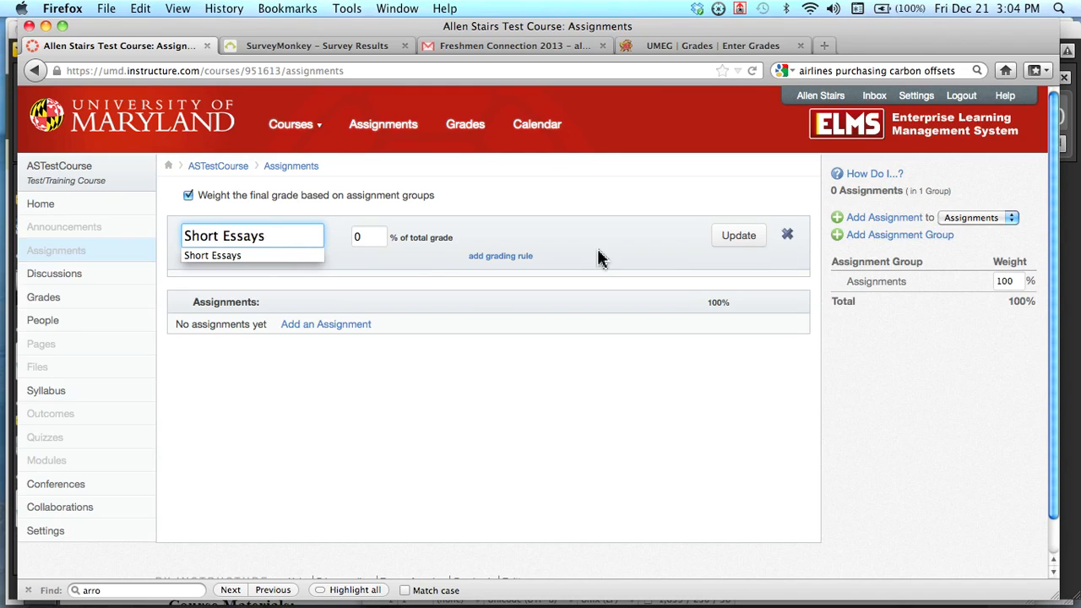
pyautogui.click(378, 237)
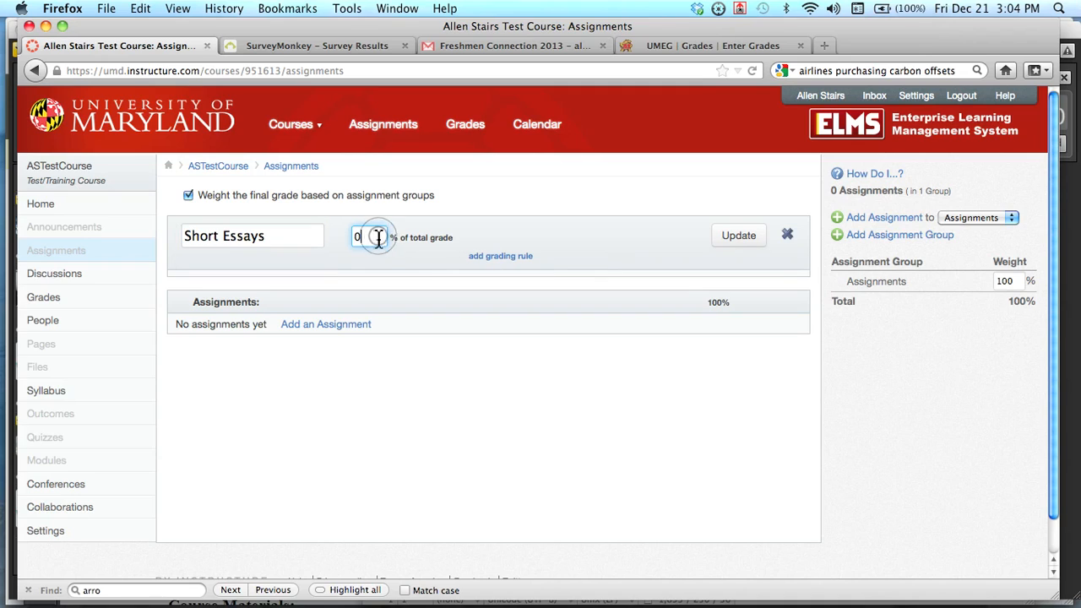
pyautogui.press('BackSpace')
pyautogui.write('40')
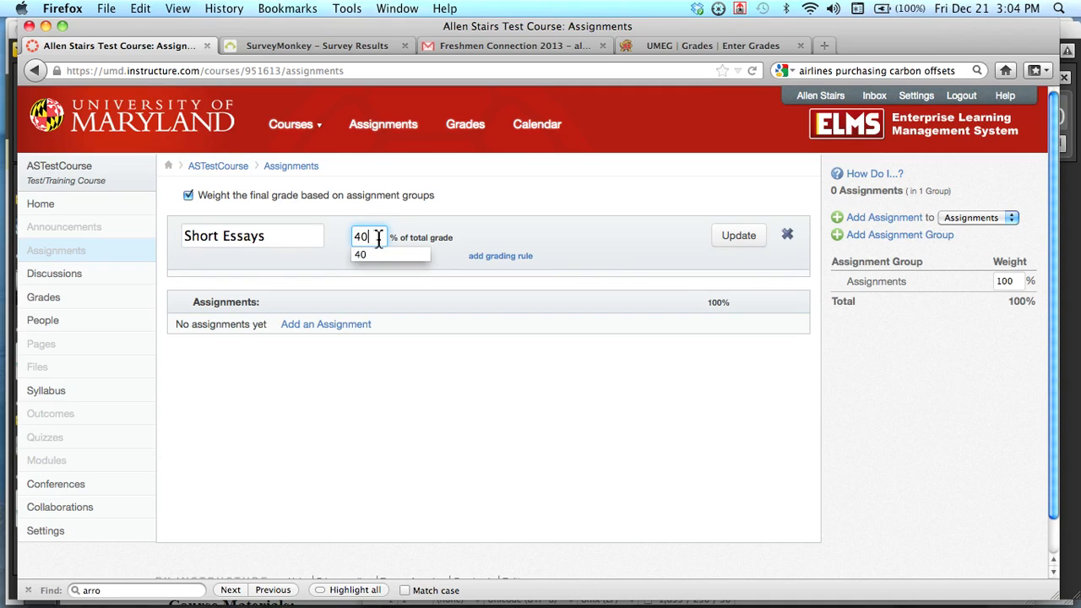
pyautogui.click(610, 244)
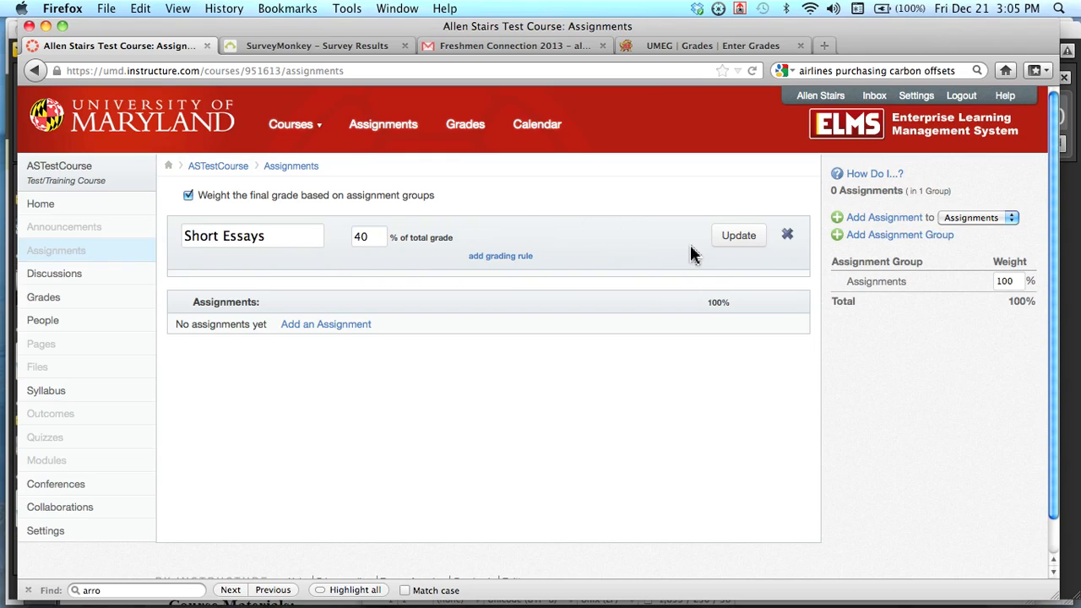
pyautogui.click(737, 238)
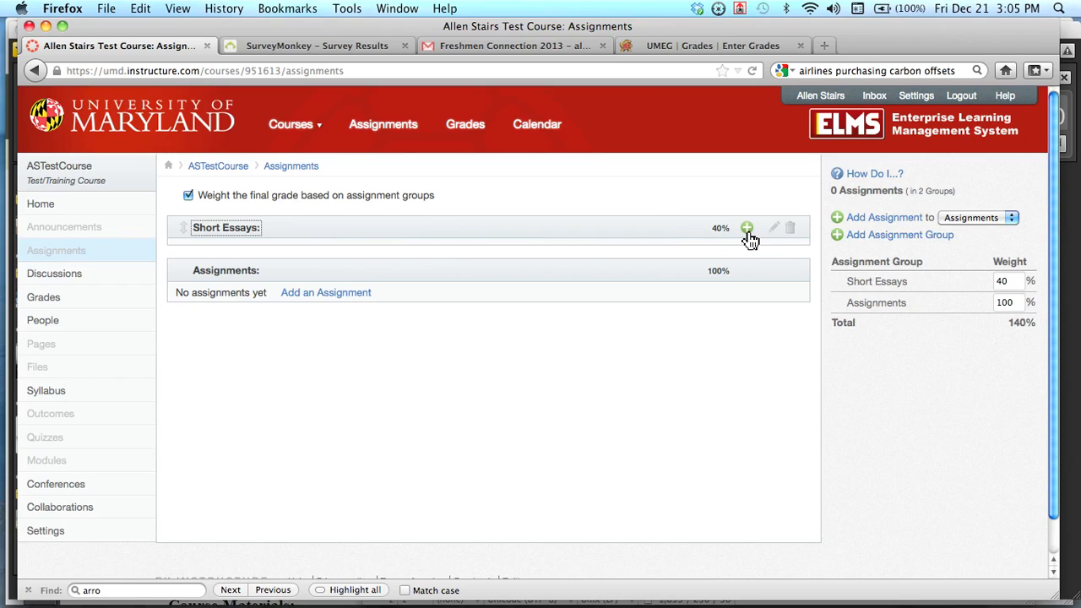
# Add the assignment Short Essay 1 to the Short Essays group, due Feb 20, 2013 and worth 100 points
pyautogui.click(747, 229)
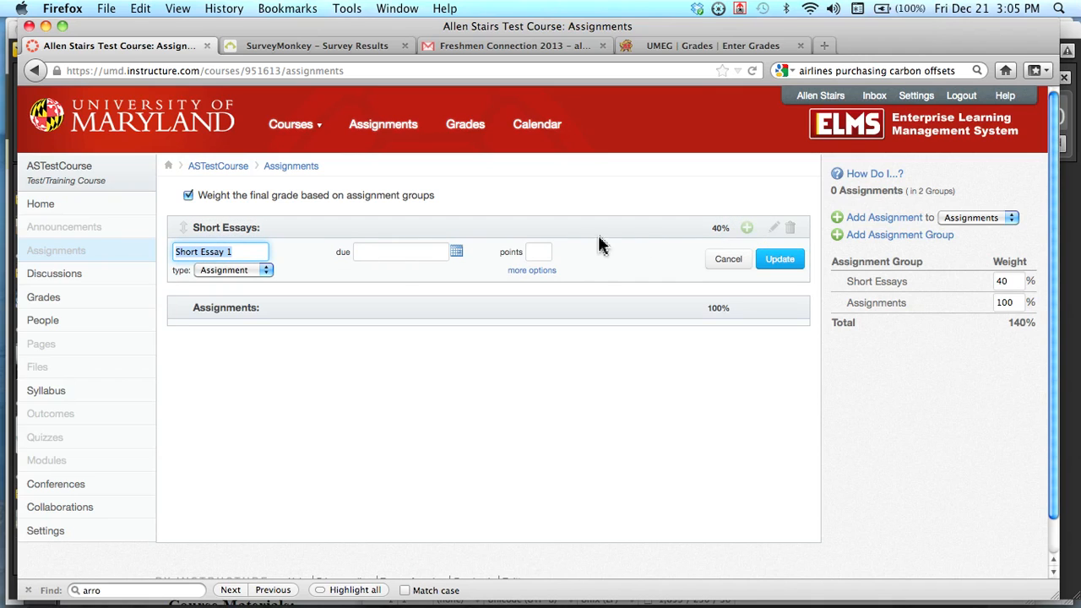
pyautogui.click(457, 253)
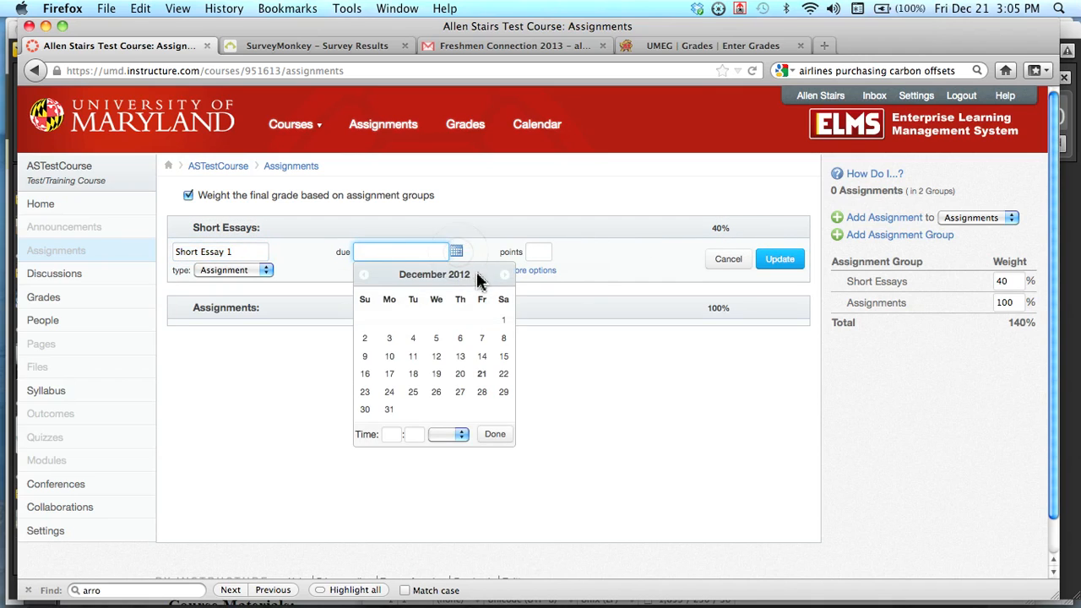
pyautogui.click(504, 274)
pyautogui.click(504, 274)
pyautogui.click(504, 276)
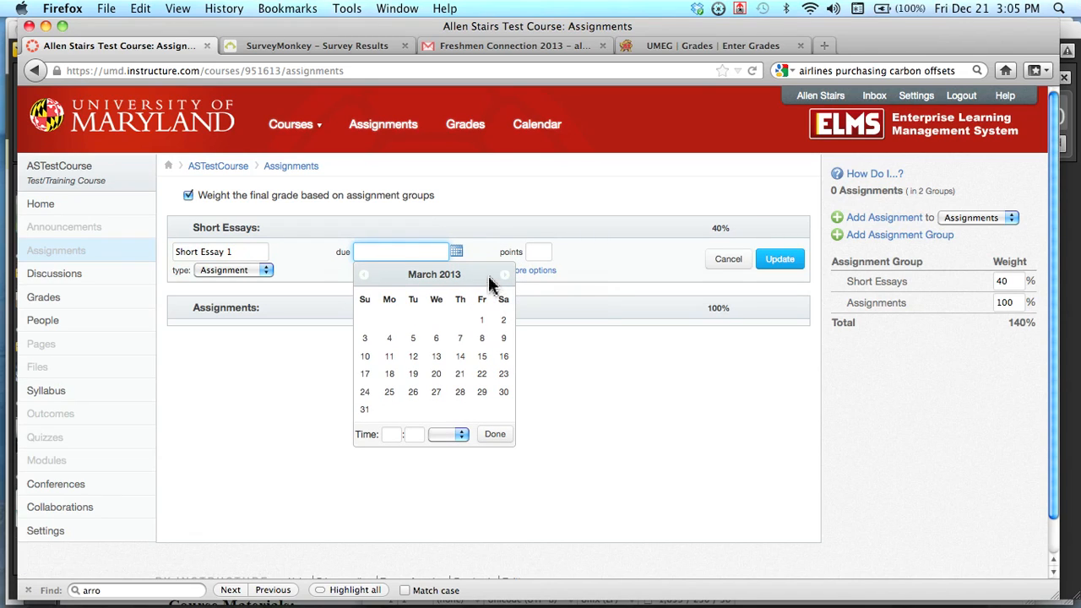
pyautogui.click(364, 275)
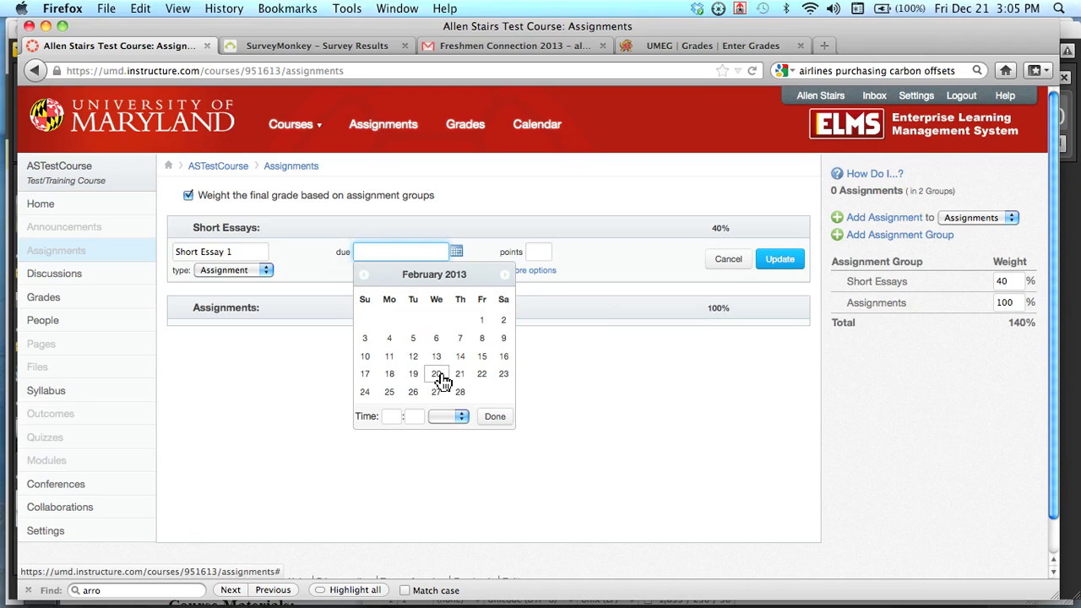
pyautogui.click(438, 376)
pyautogui.click(544, 253)
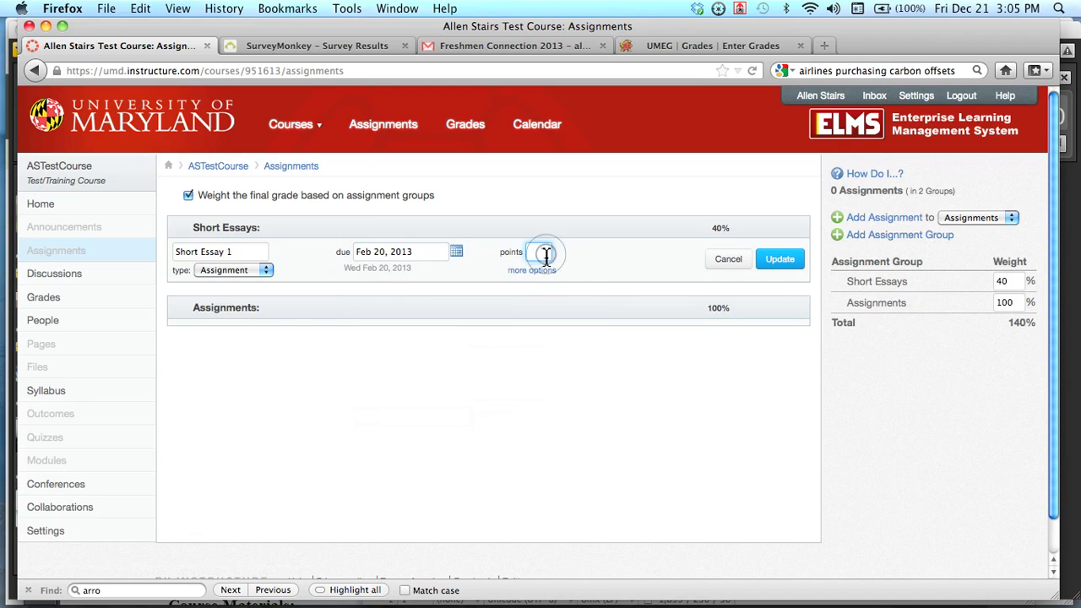
pyautogui.write('100')
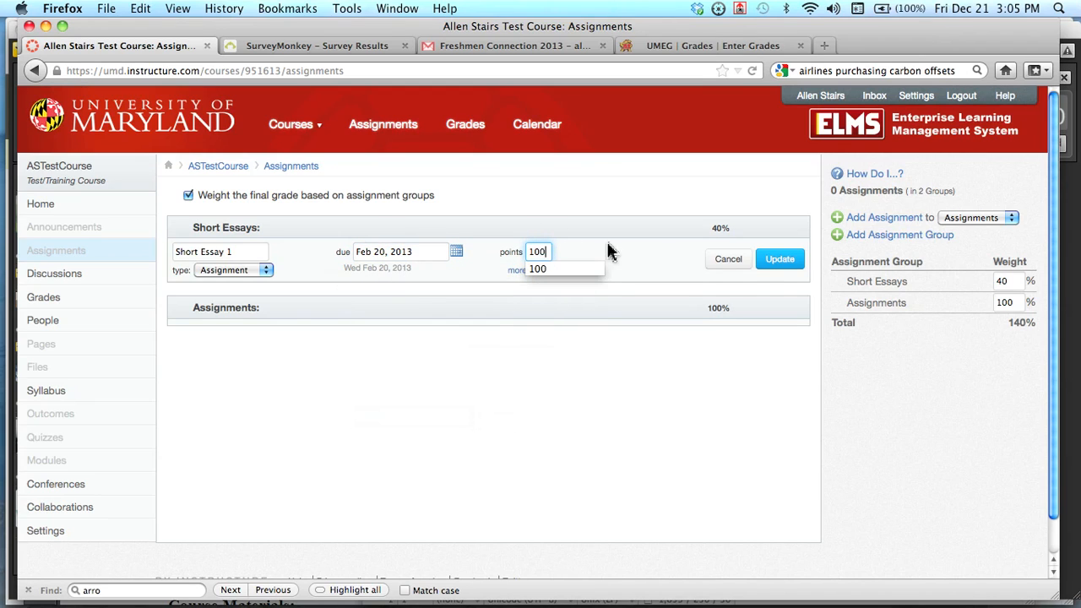
pyautogui.click(783, 258)
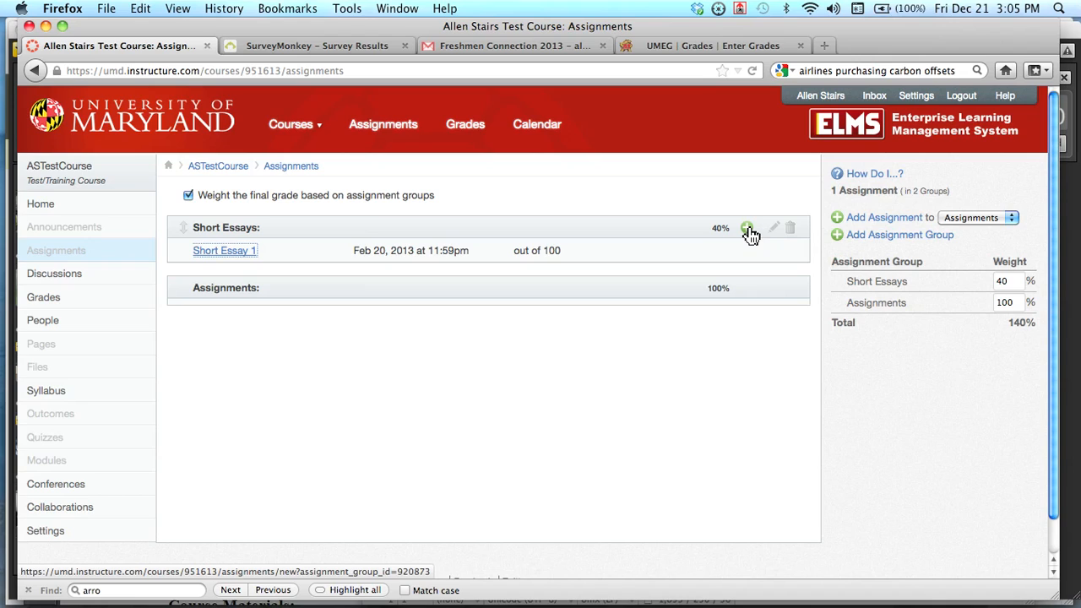
# Draft Short Essay 2 in the Short Essays group, due Mar 14, 2013 and worth 100 points, and open its full options
pyautogui.click(1011, 218)
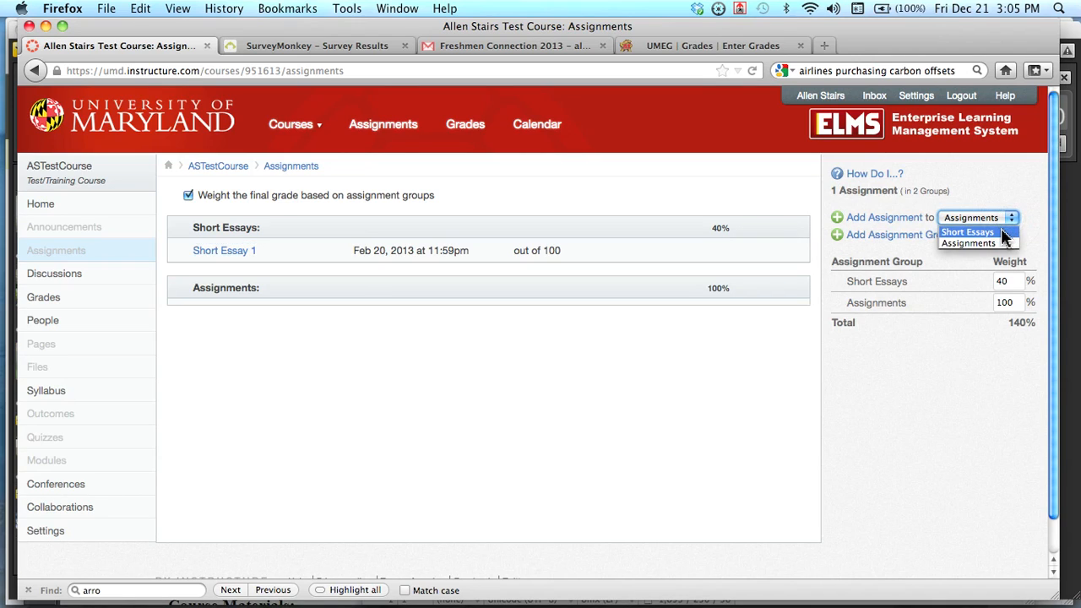
pyautogui.click(1002, 231)
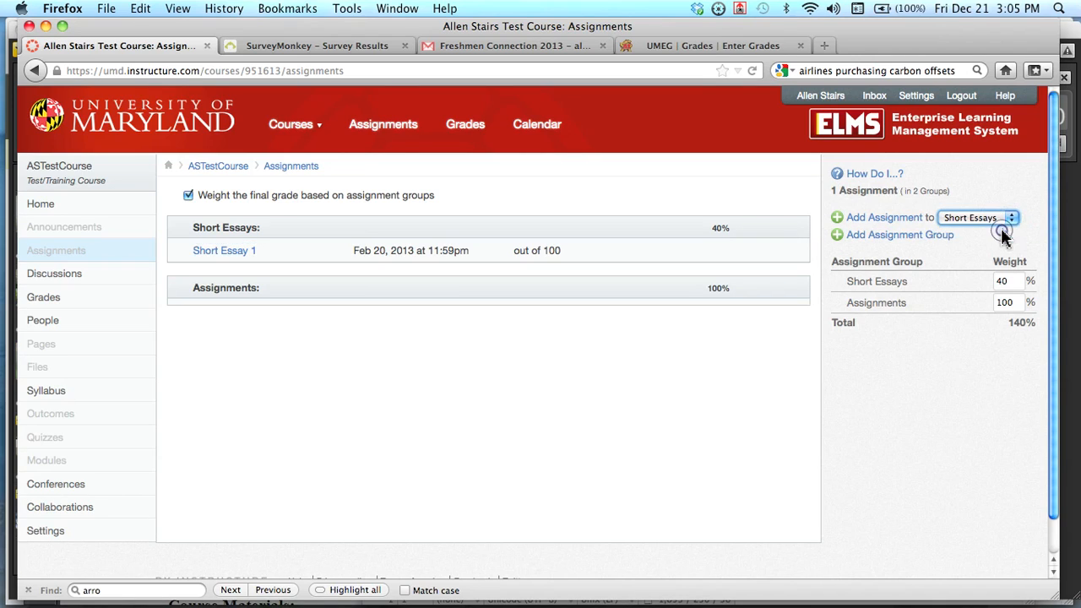
pyautogui.click(840, 221)
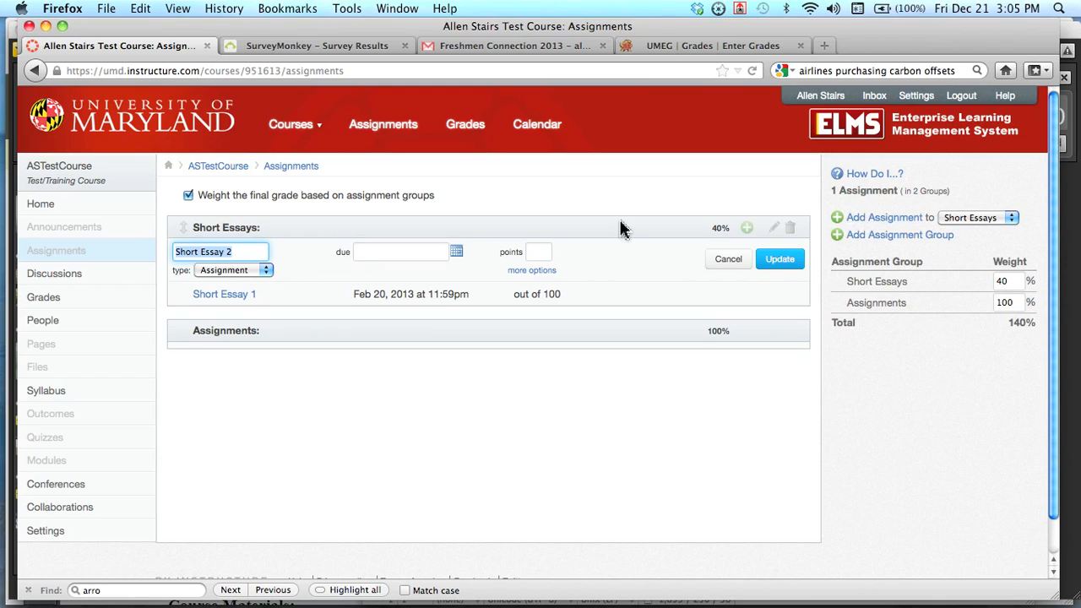
pyautogui.click(456, 252)
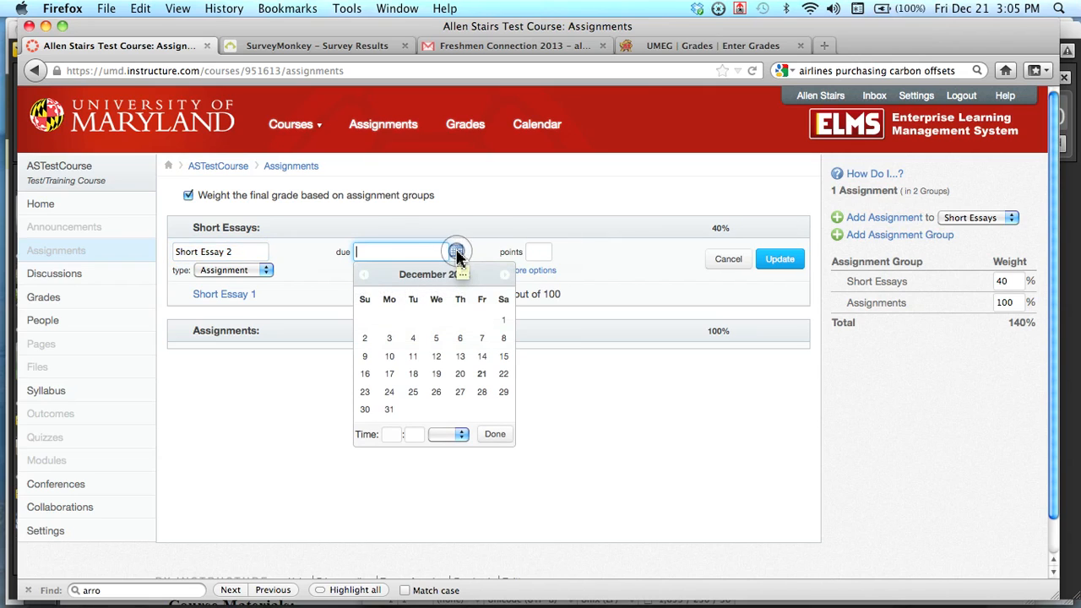
pyautogui.click(503, 275)
pyautogui.click(503, 274)
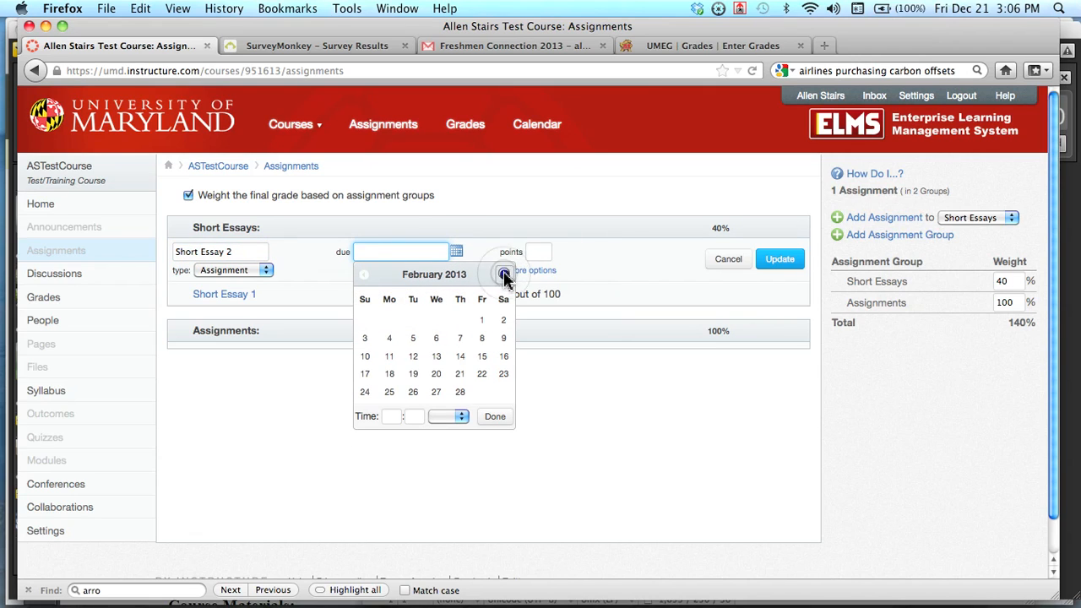
pyautogui.click(503, 274)
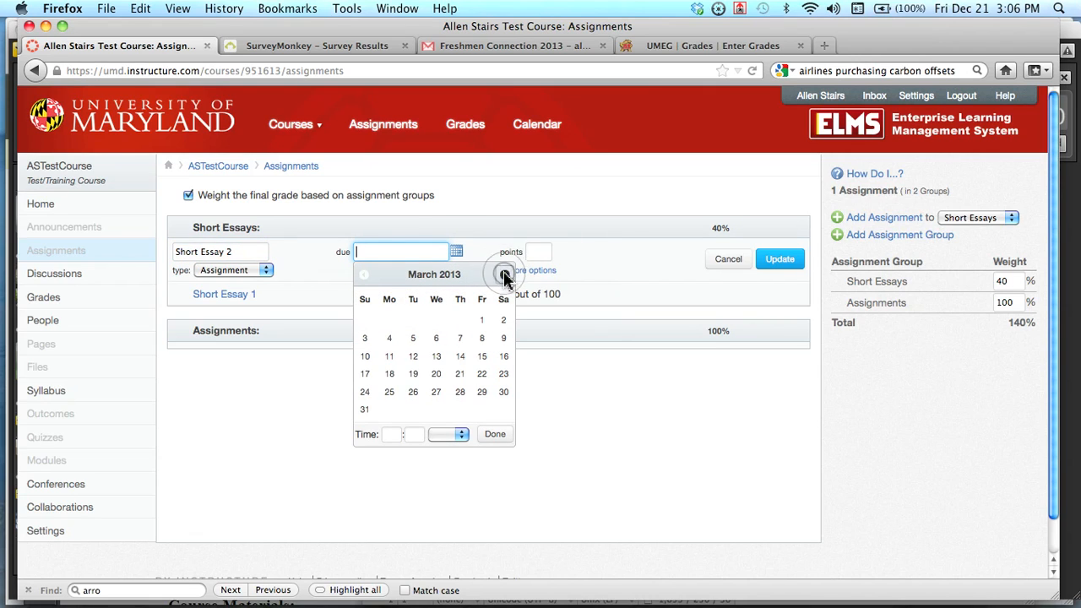
pyautogui.click(460, 356)
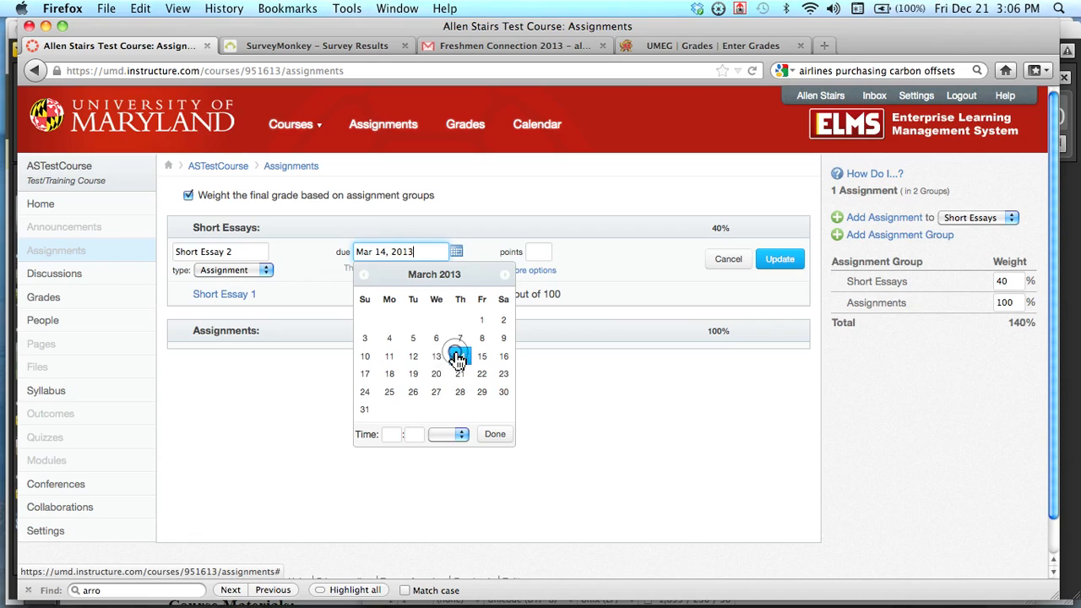
pyautogui.click(543, 251)
pyautogui.write('100')
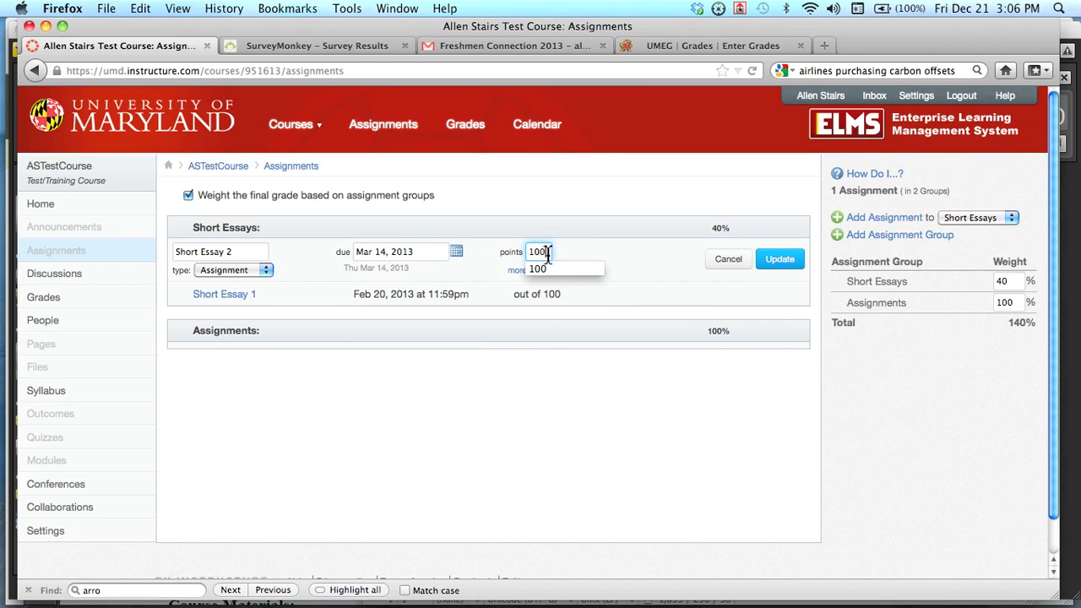
pyautogui.click(608, 253)
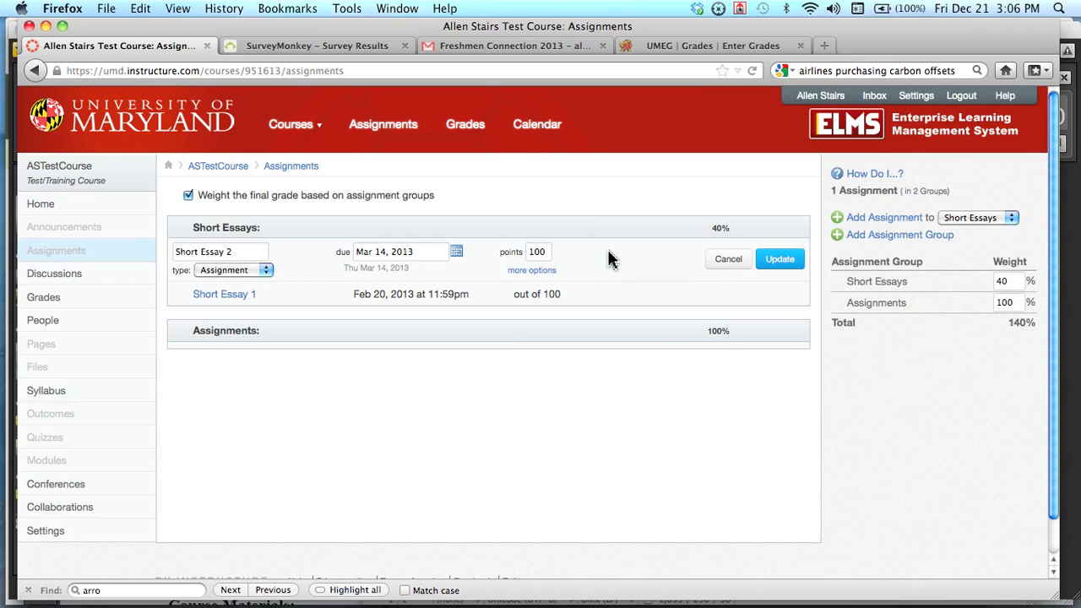
pyautogui.click(537, 274)
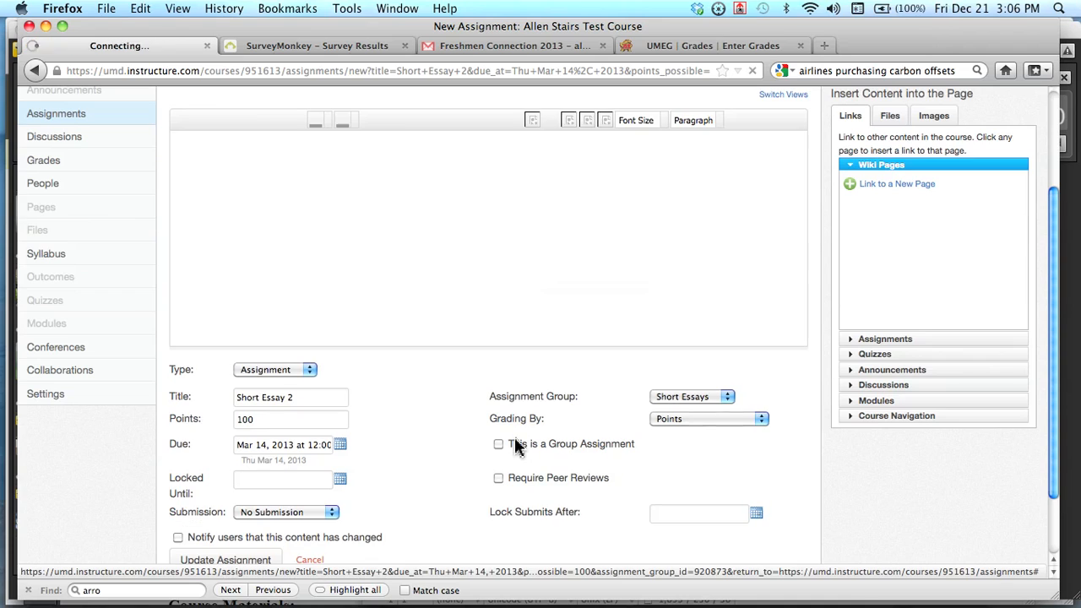
# Try Online Submission as the submission type for Short Essay 2, and set it back to No Submission
pyautogui.click(332, 513)
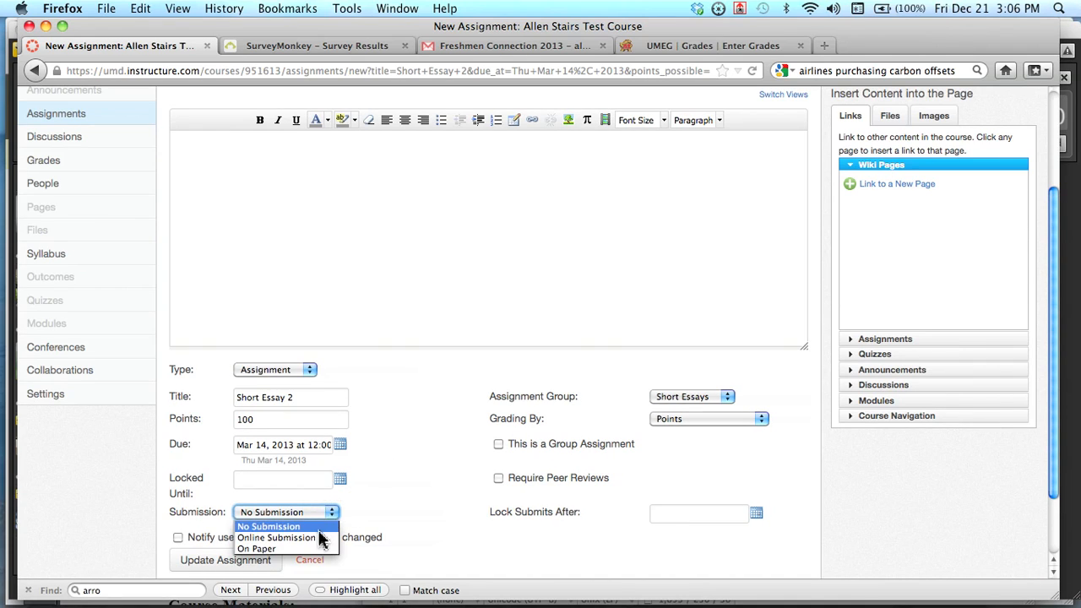
pyautogui.click(319, 538)
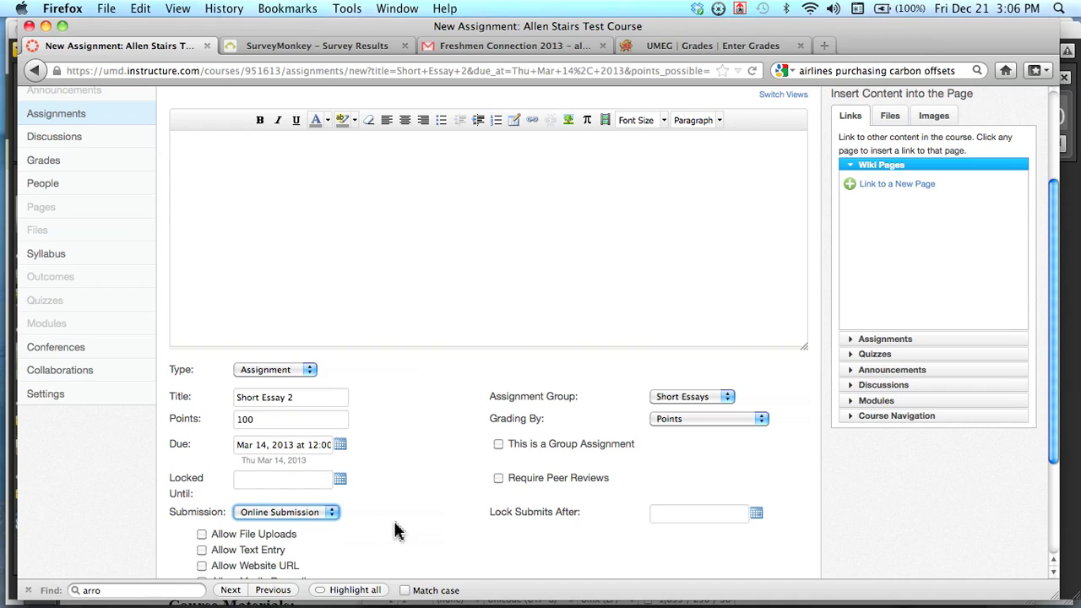
pyautogui.click(331, 513)
pyautogui.click(306, 526)
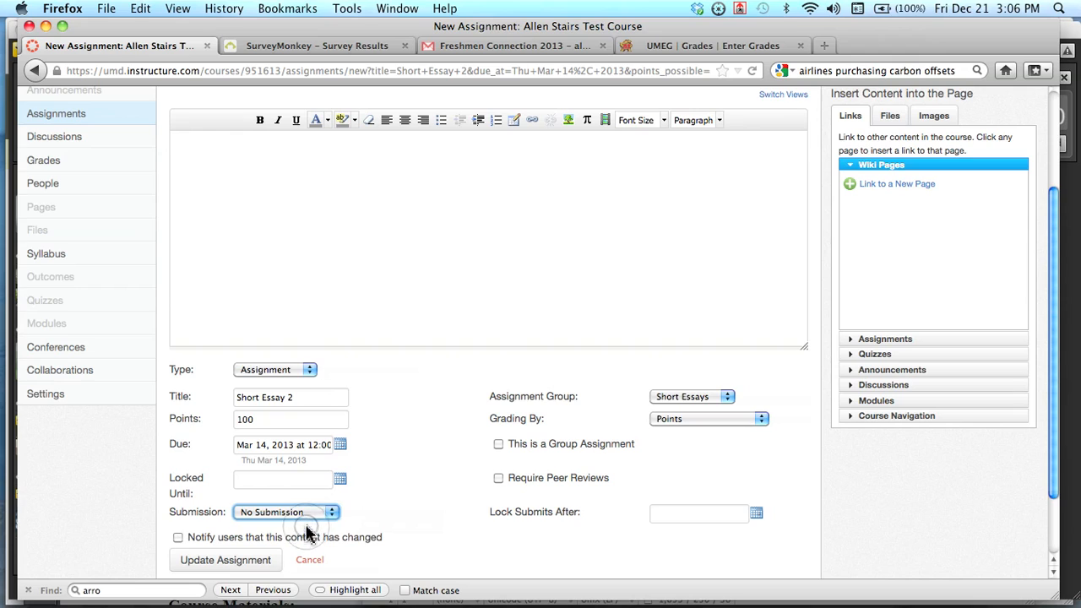
# Enter "Email please" as the description of Short Essay 2 and save the assignment
pyautogui.click(319, 155)
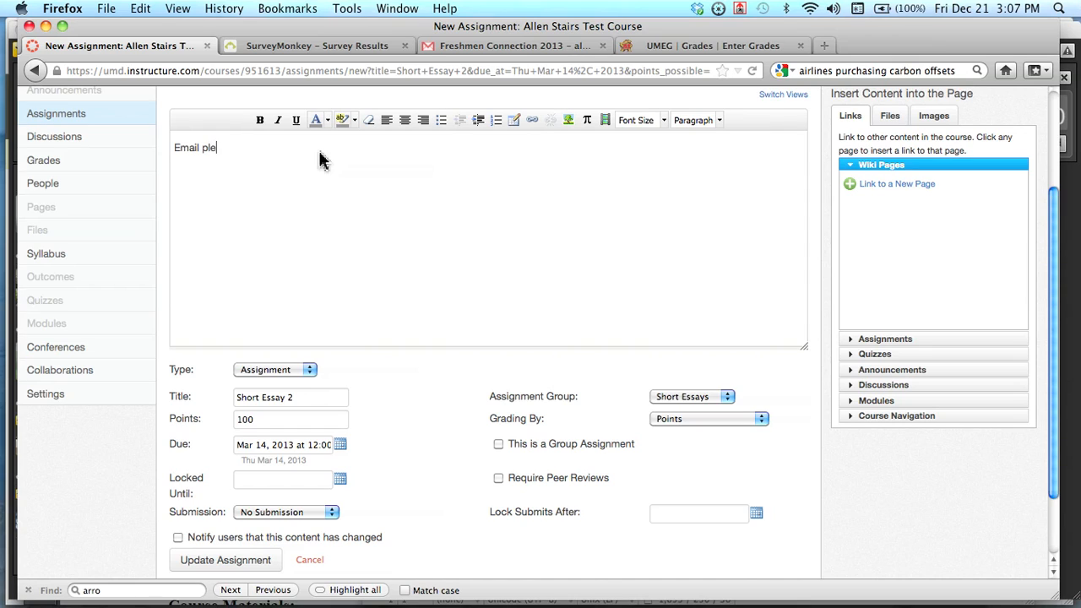
pyautogui.write('Email please')
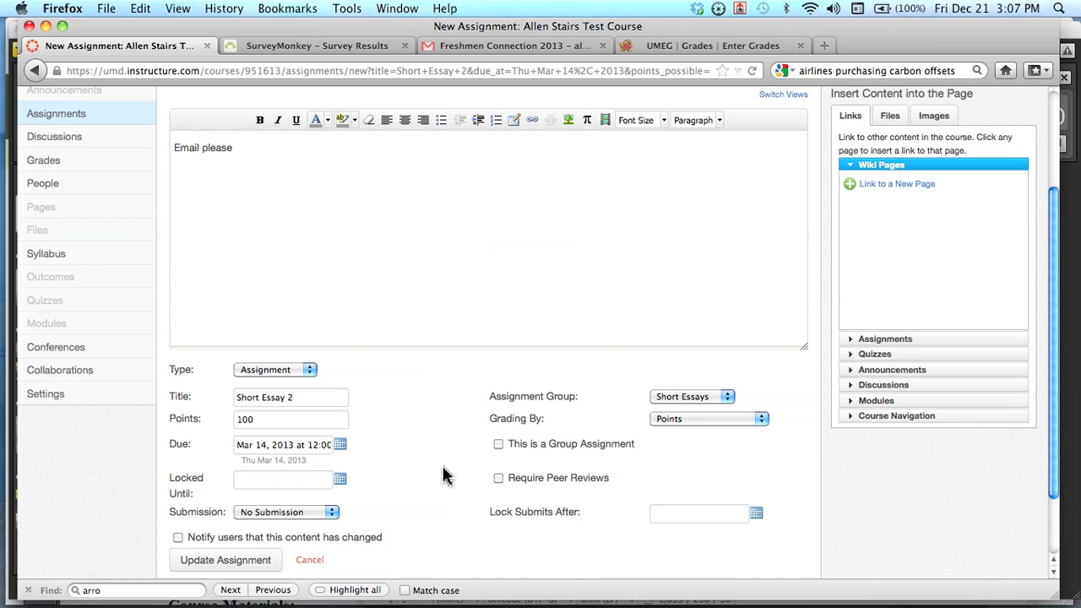
pyautogui.scroll(-3, 445, 475)
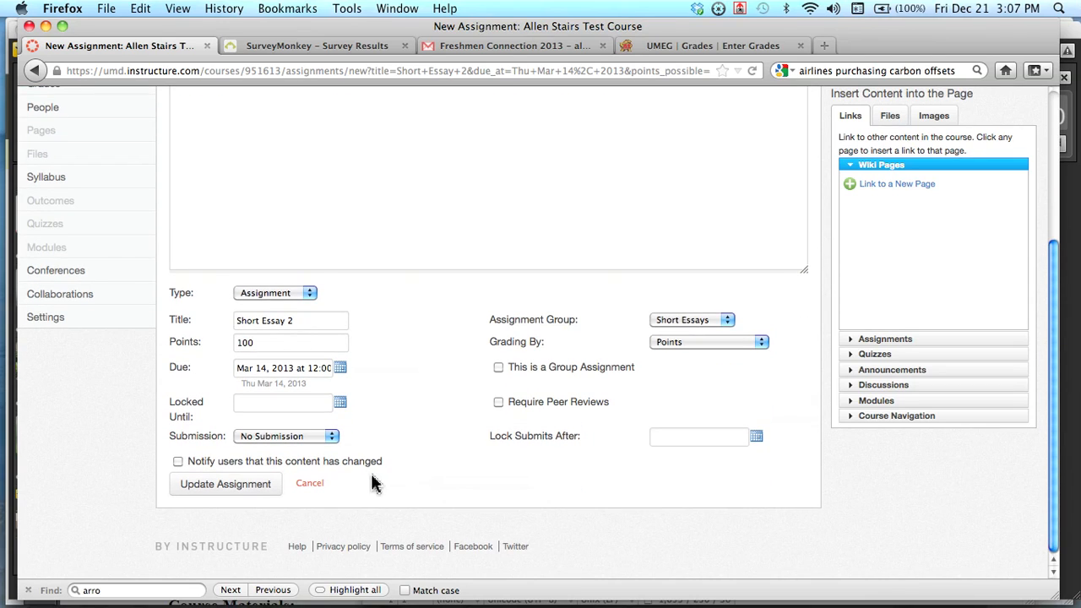
pyautogui.click(224, 487)
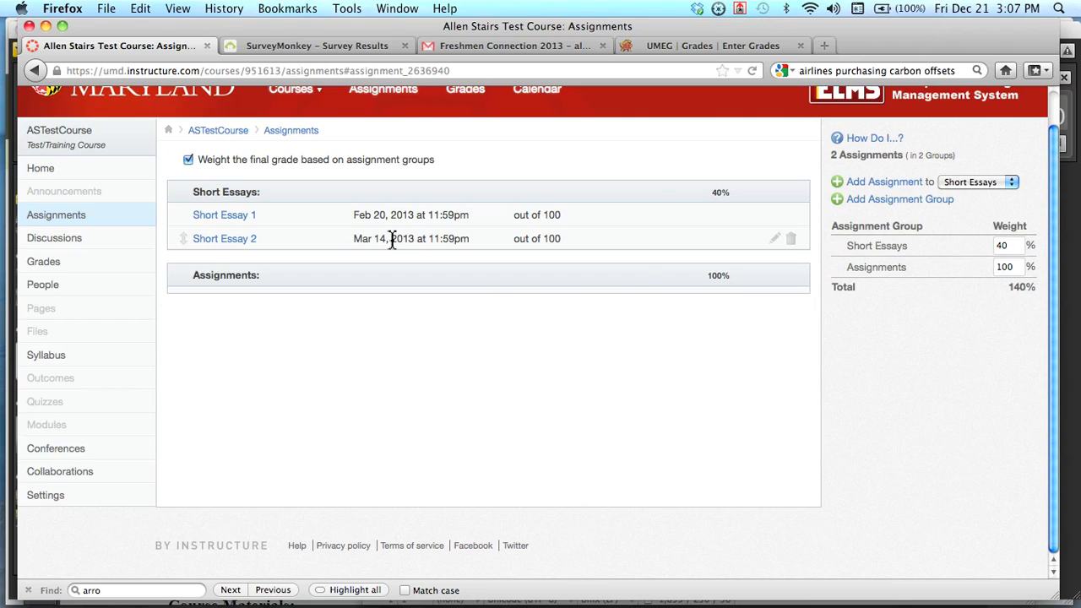
# Examine the essay and assignment group columns in the course gradebook, and return to the course home page
pyautogui.click(48, 264)
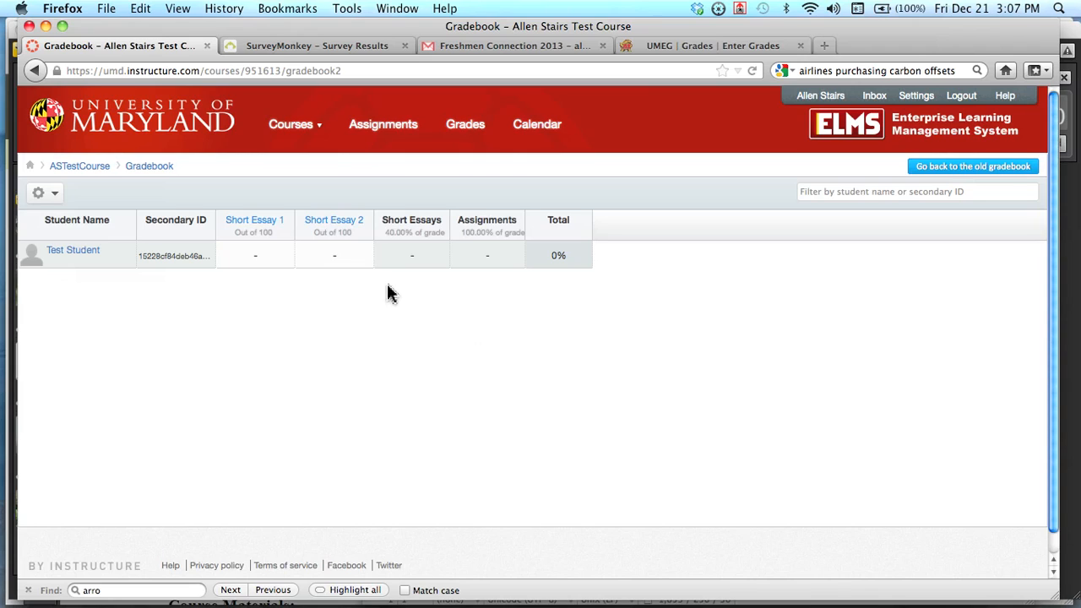
pyautogui.moveTo(402, 265)
pyautogui.moveTo(477, 267)
pyautogui.moveTo(258, 252)
pyautogui.click(93, 173)
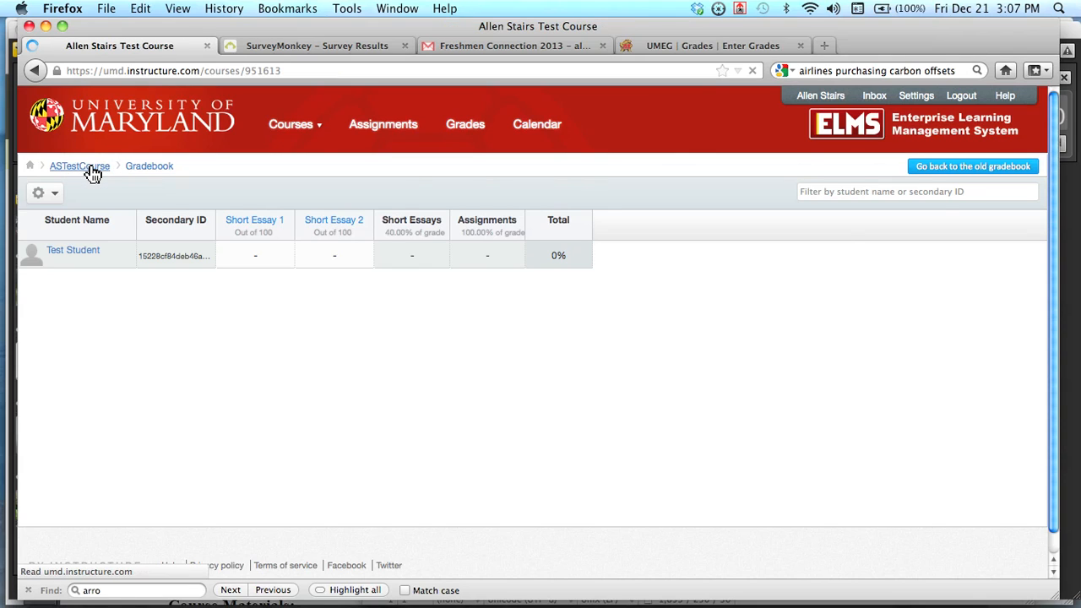
# Add an assignment group named Final worth 60% of the total grade, and delete the empty Assignments group
pyautogui.click(81, 252)
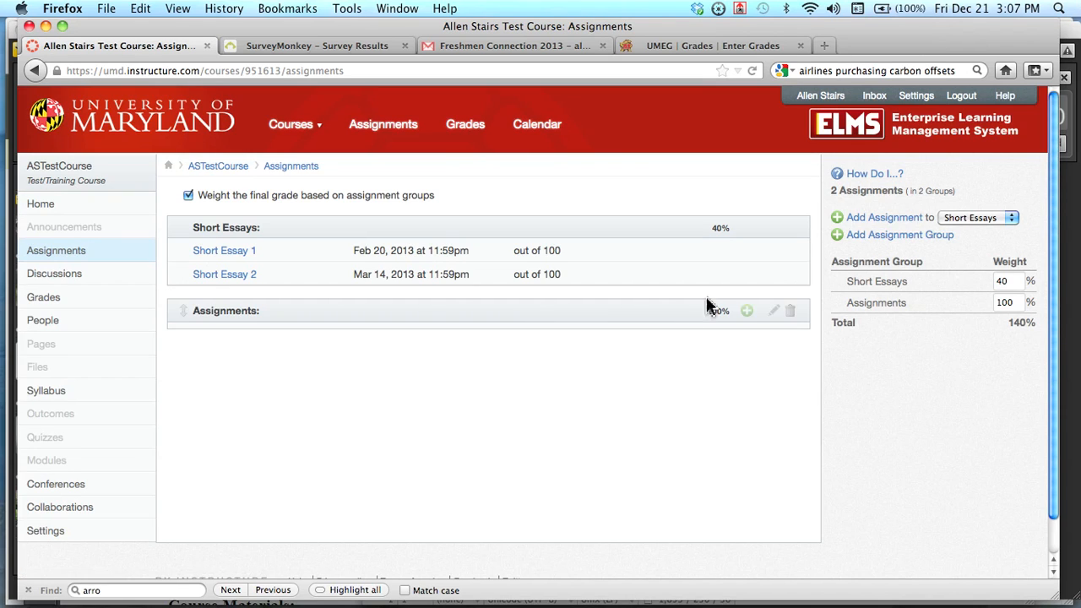
pyautogui.click(917, 242)
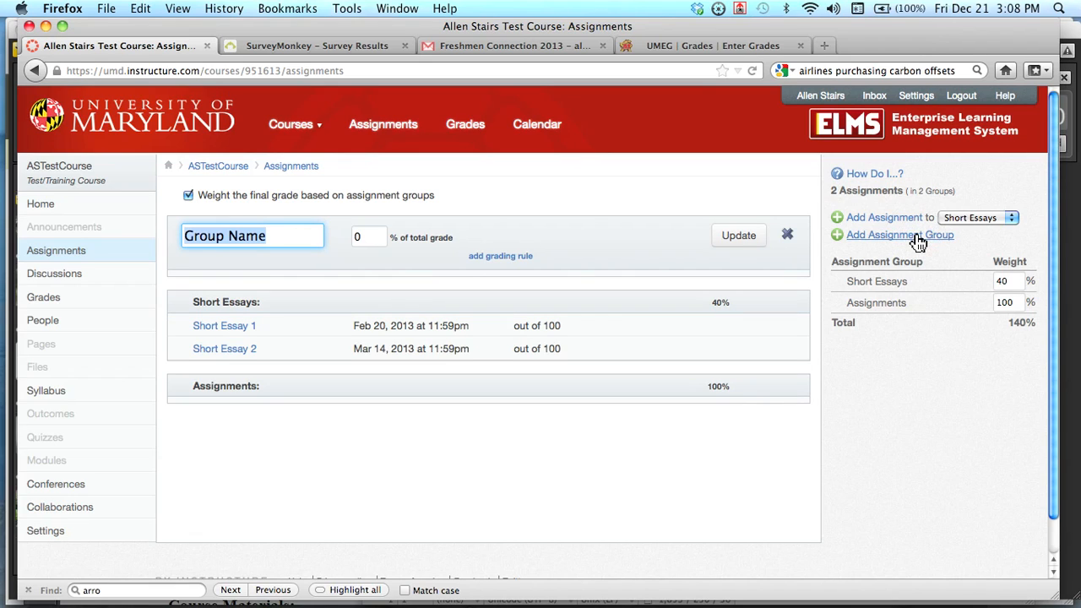
pyautogui.write('FInal')
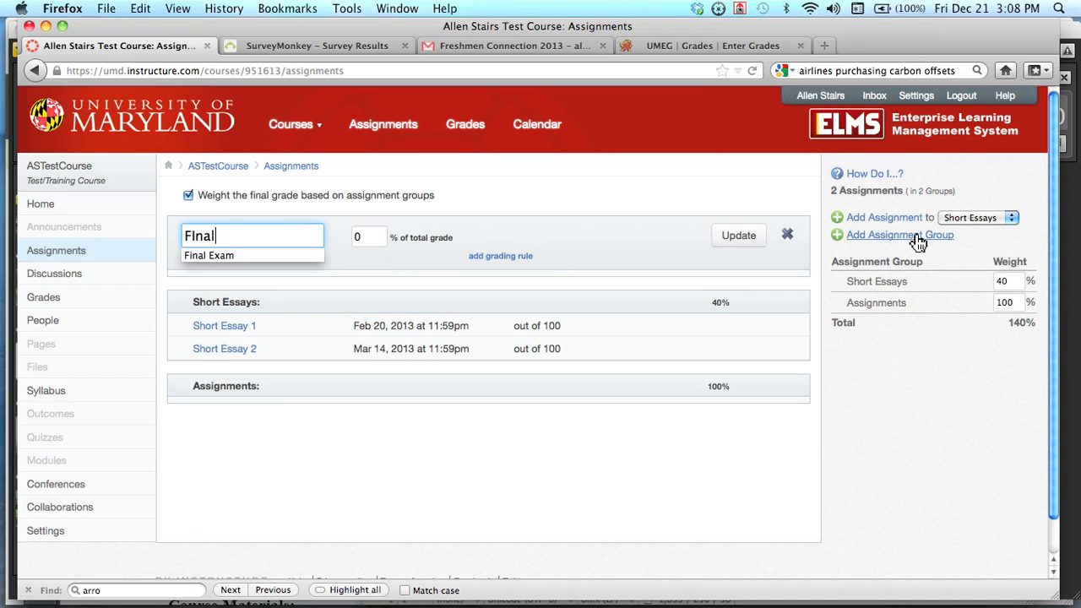
pyautogui.press('BackSpace')
pyautogui.press('BackSpace')
pyautogui.press('BackSpace')
pyautogui.click(372, 238)
pyautogui.press('BackSpace')
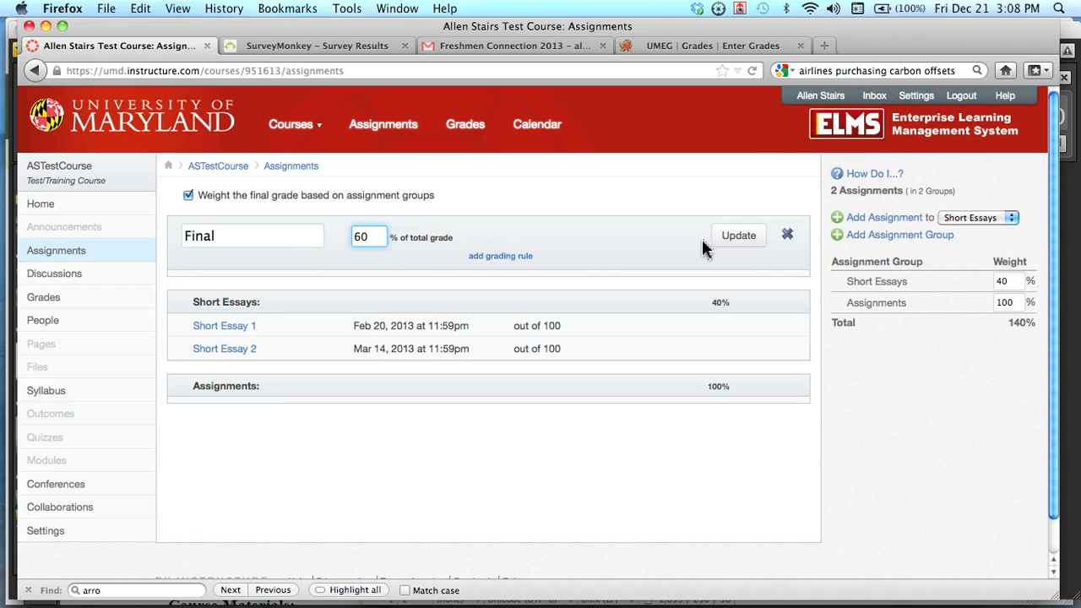
pyautogui.click(732, 238)
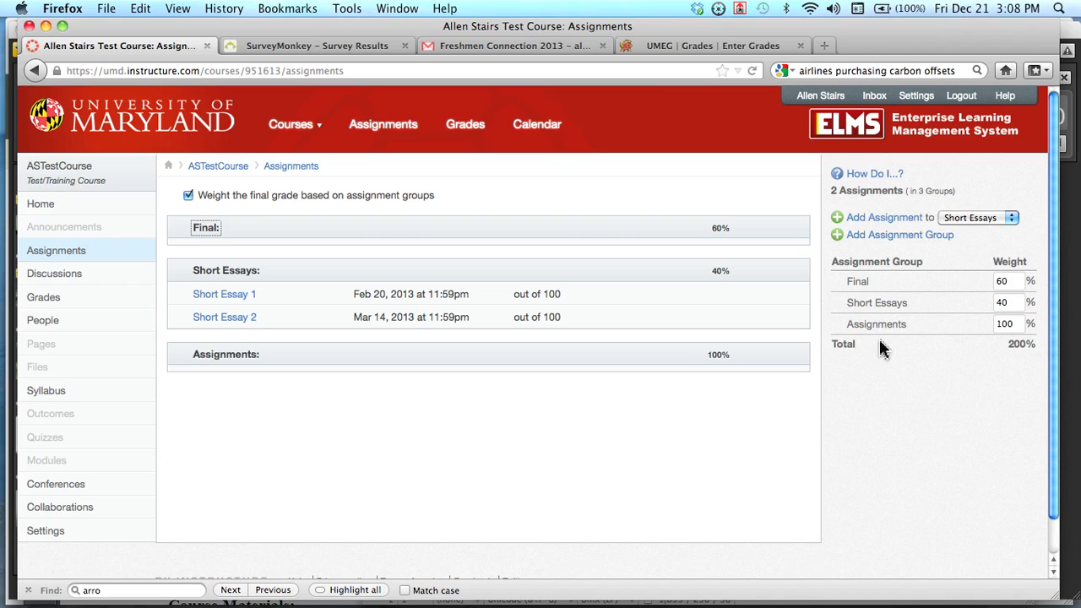
pyautogui.click(791, 357)
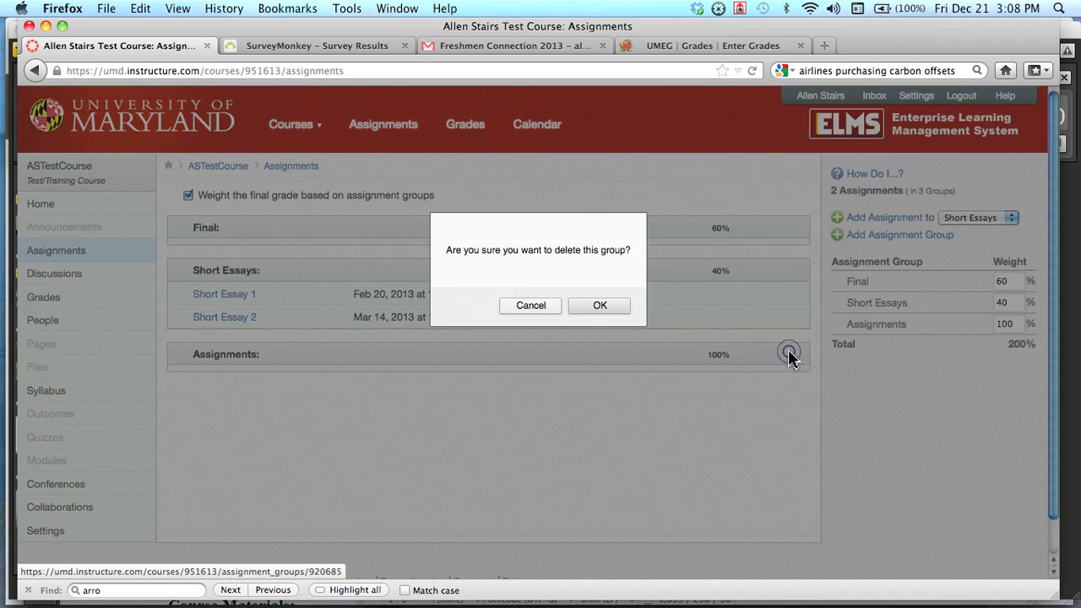
pyautogui.click(603, 309)
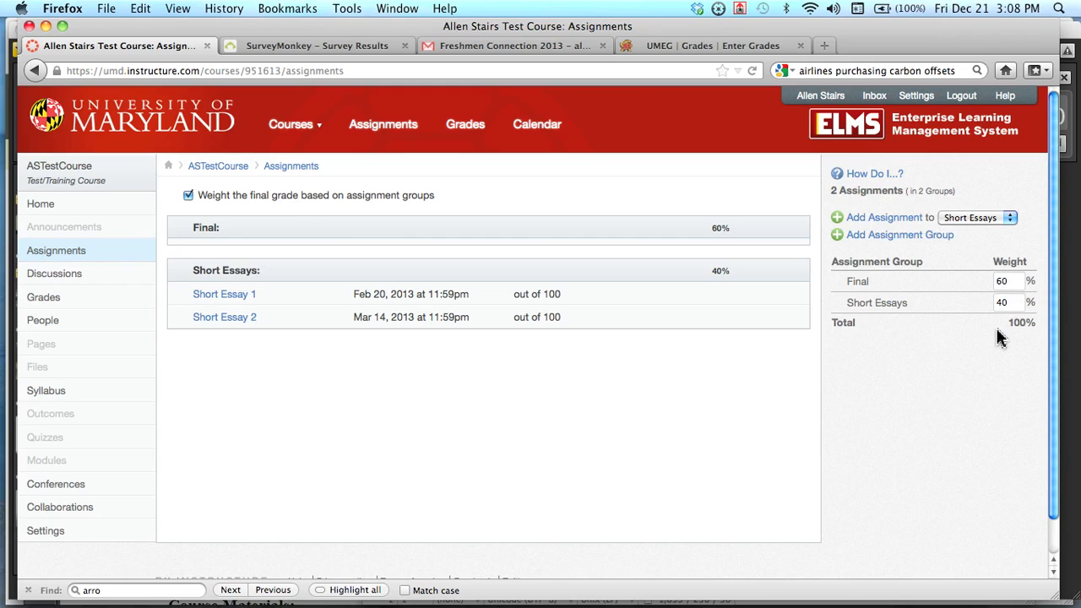
# Add an assignment named Final Exam worth 100 points to the Final group
pyautogui.click(743, 232)
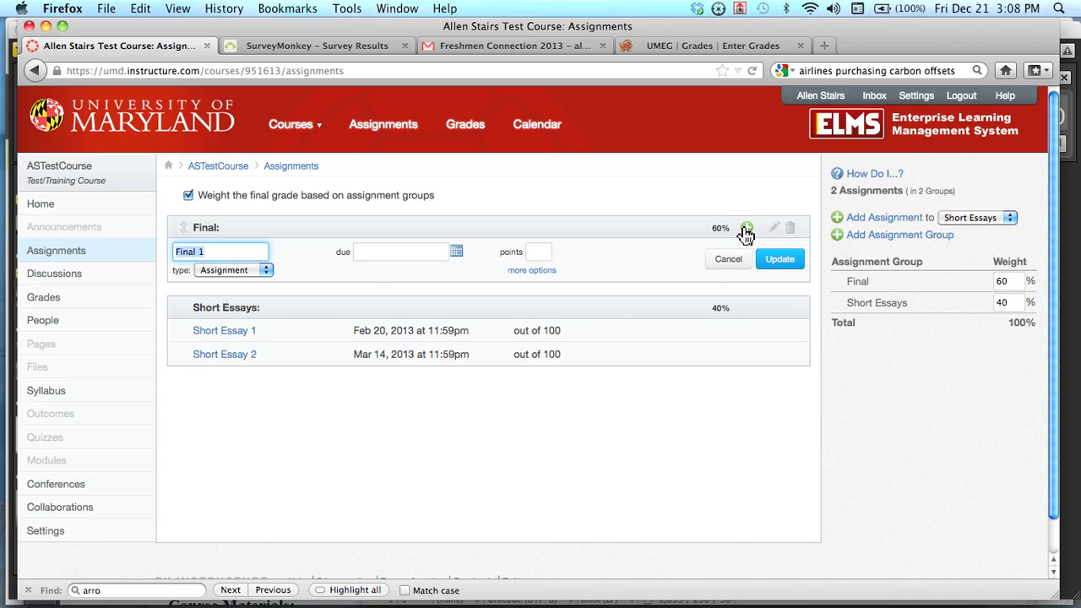
pyautogui.write('Final ')
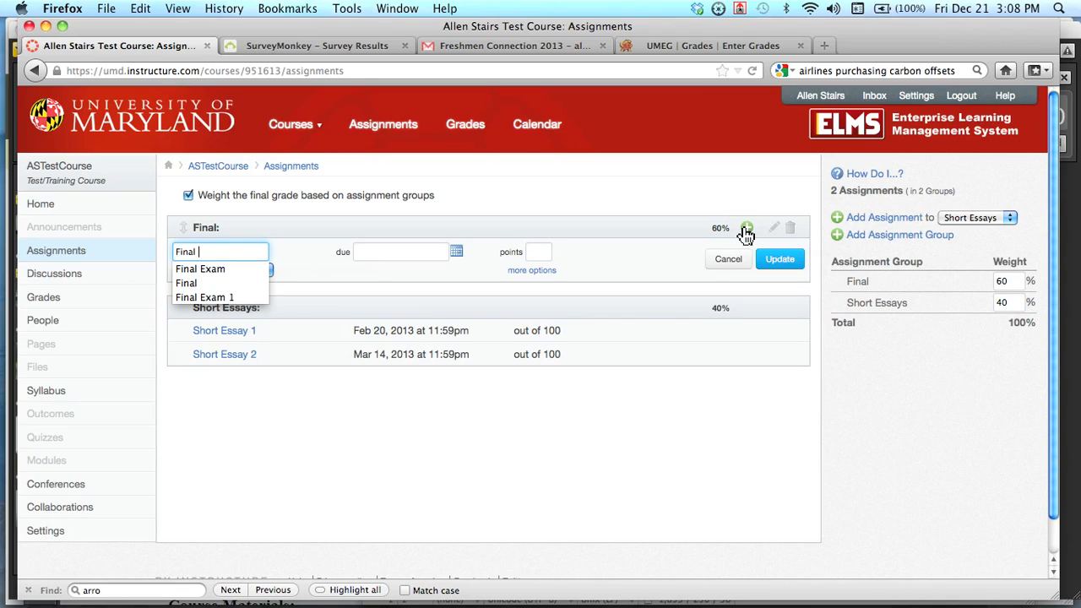
pyautogui.write('Exam')
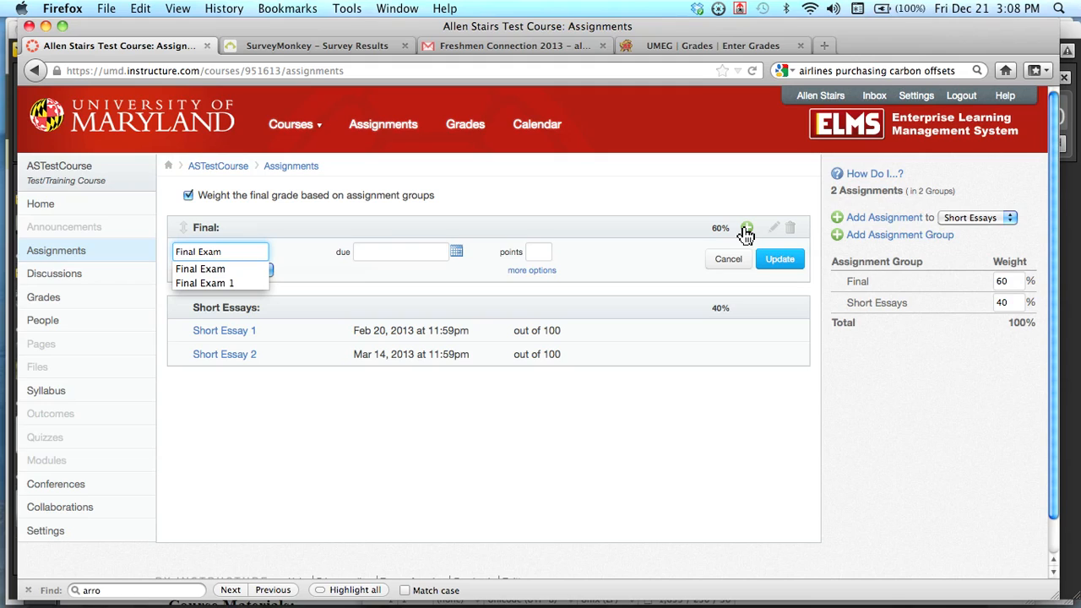
pyautogui.click(540, 252)
pyautogui.write('10')
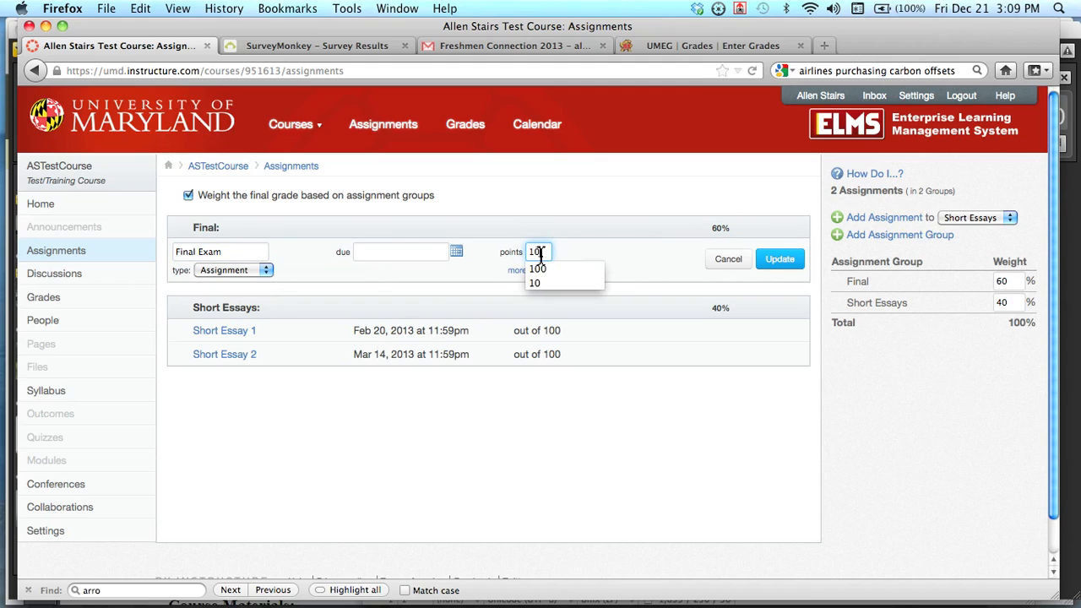
pyautogui.write('0')
pyautogui.click(767, 265)
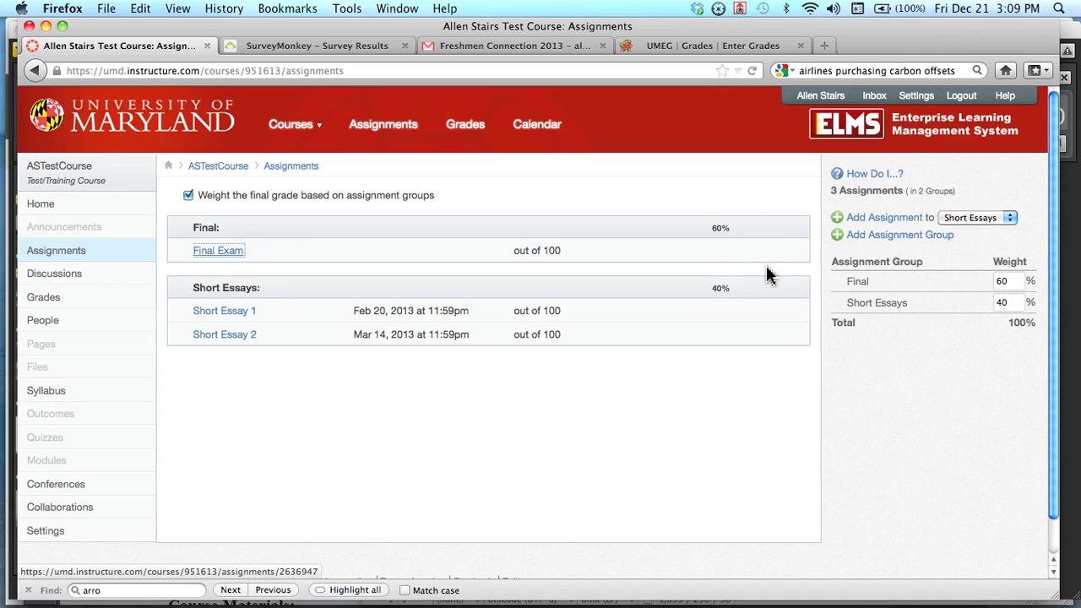
# In the gradebook, grade Test Student 80 on Short Essay 1, 90 on Short Essay 2 and 85 on Final Exam, and check the group scores
pyautogui.click(44, 298)
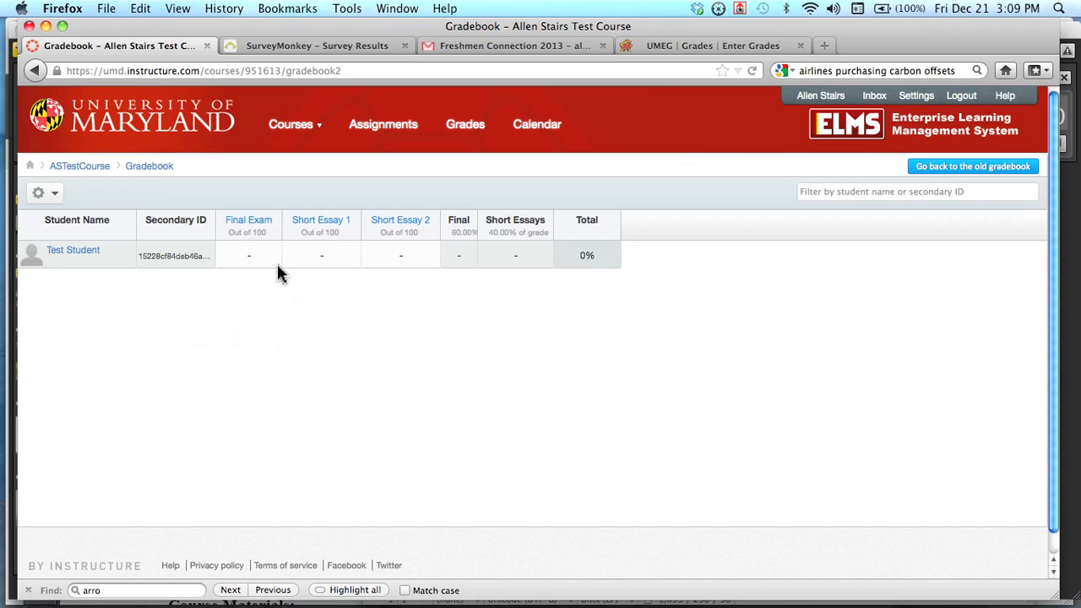
pyautogui.moveTo(309, 261)
pyautogui.click(319, 256)
pyautogui.press('Return')
pyautogui.click(401, 259)
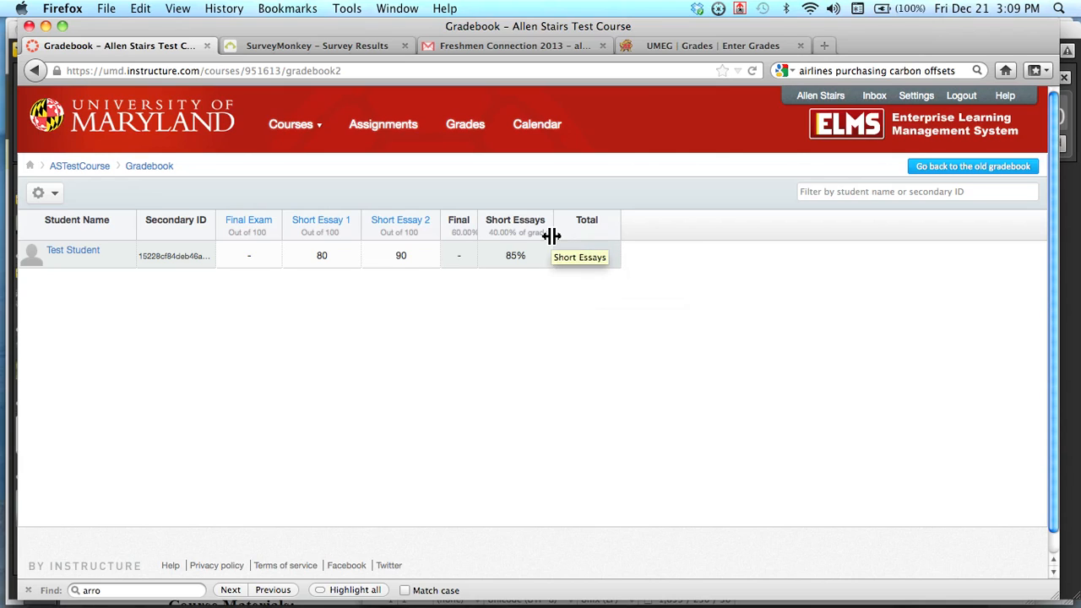
pyautogui.click(247, 256)
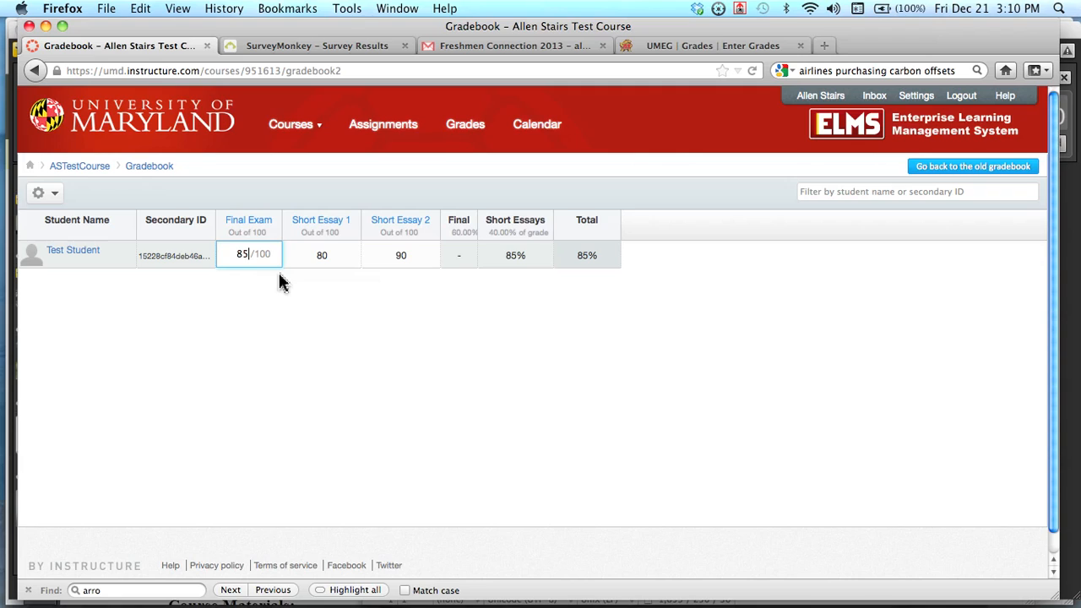
pyautogui.press('Return')
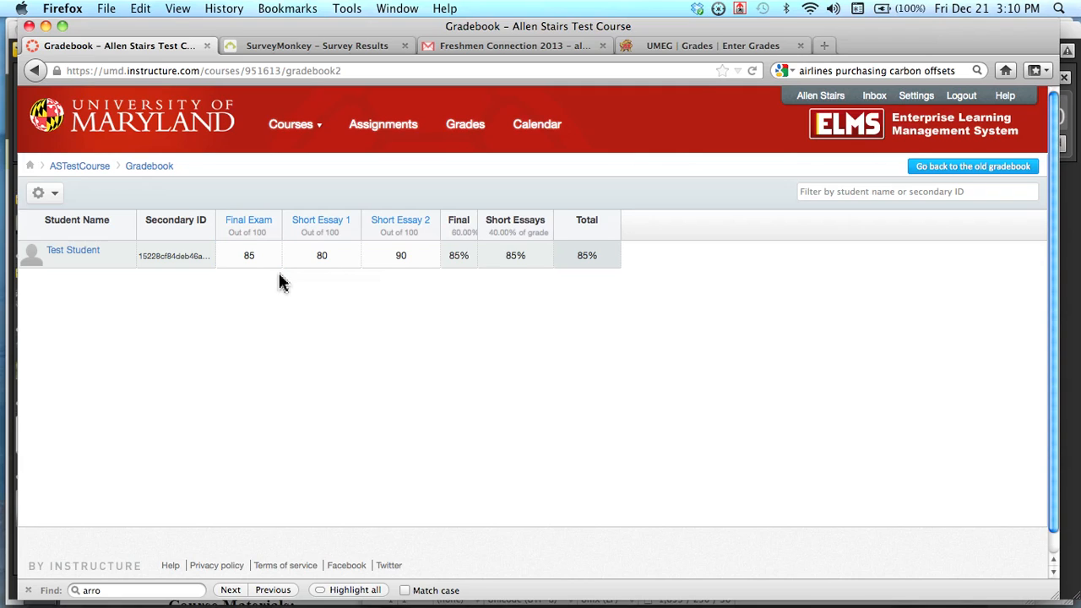
pyautogui.click(541, 309)
pyautogui.moveTo(524, 262)
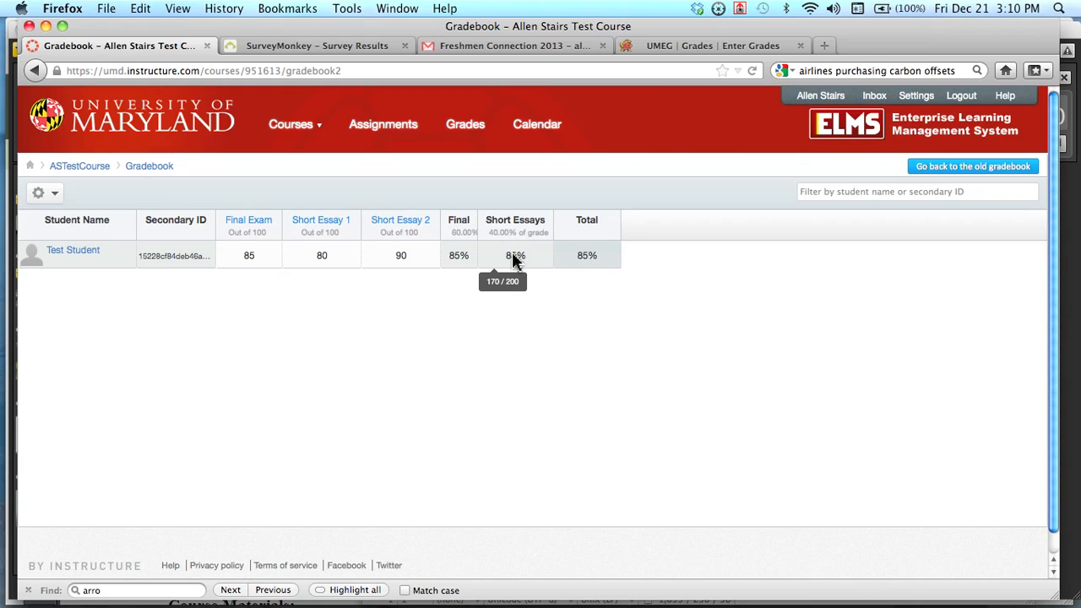
pyautogui.moveTo(463, 270)
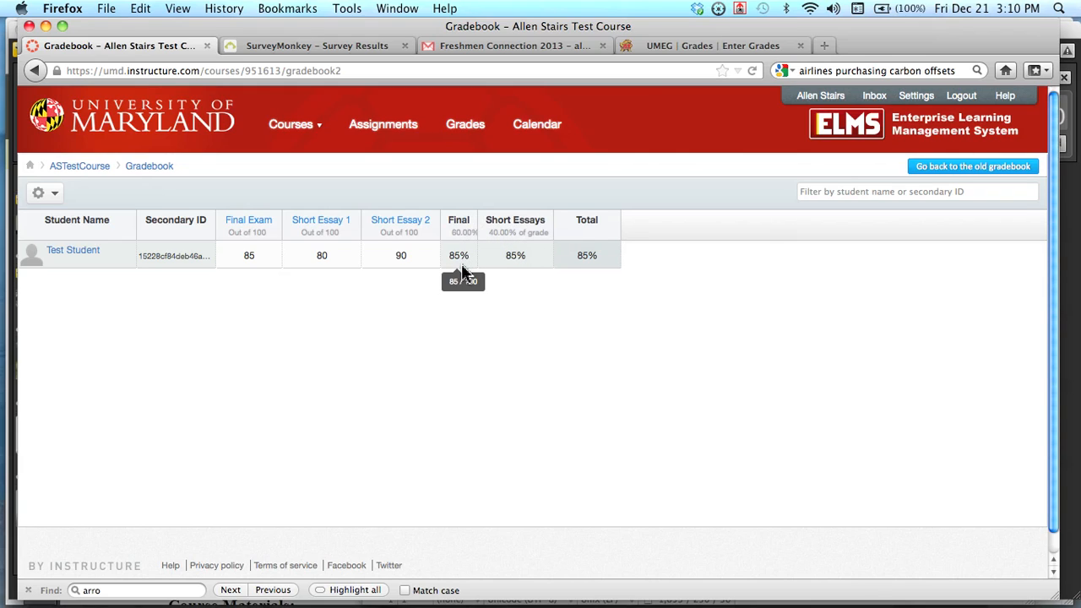
pyautogui.moveTo(590, 267)
# Open the assignments of the Canvas Training Workshop Sandbox course and turn off weighting the final grade by assignment groups
pyautogui.moveTo(323, 133)
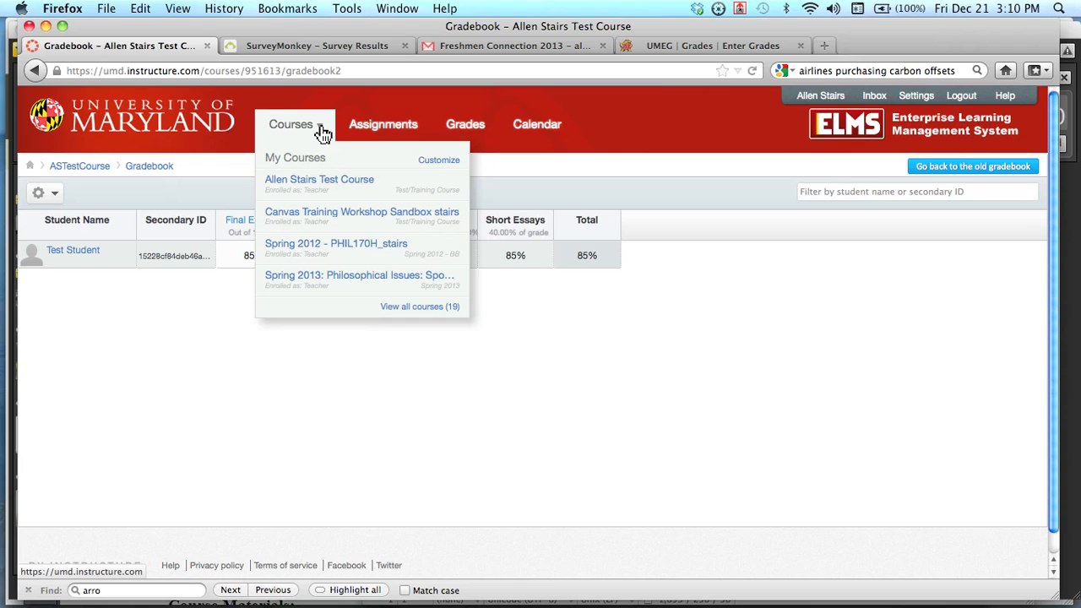
pyautogui.click(330, 211)
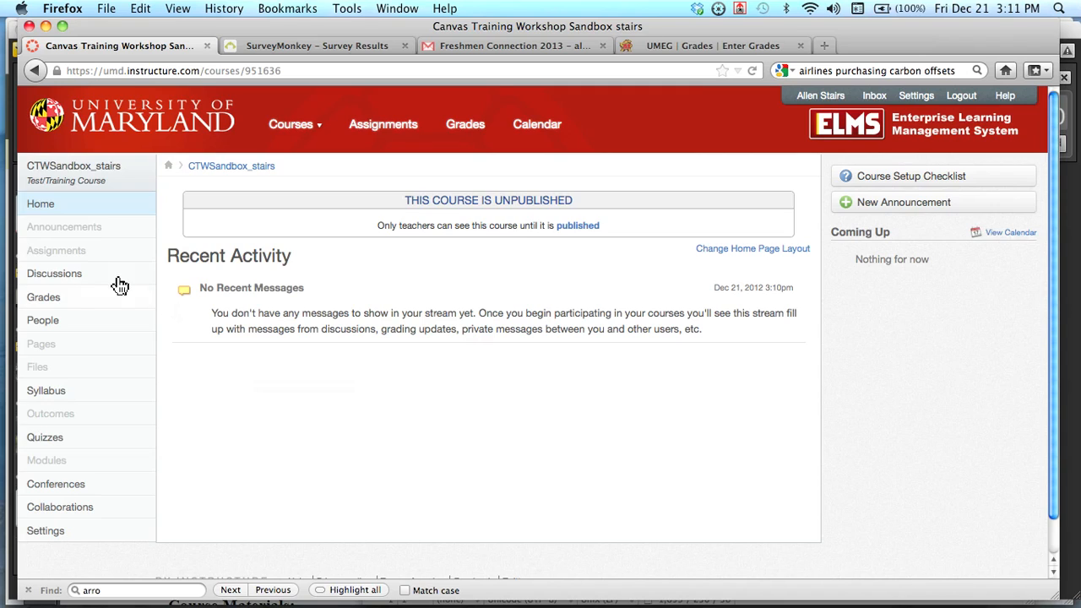
pyautogui.click(70, 257)
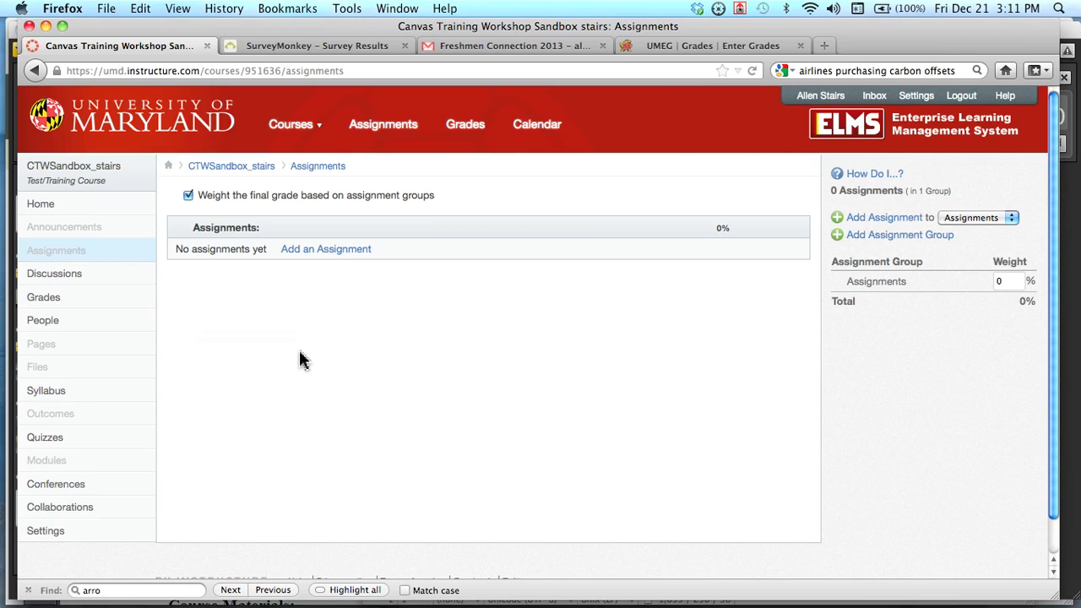
pyautogui.click(189, 196)
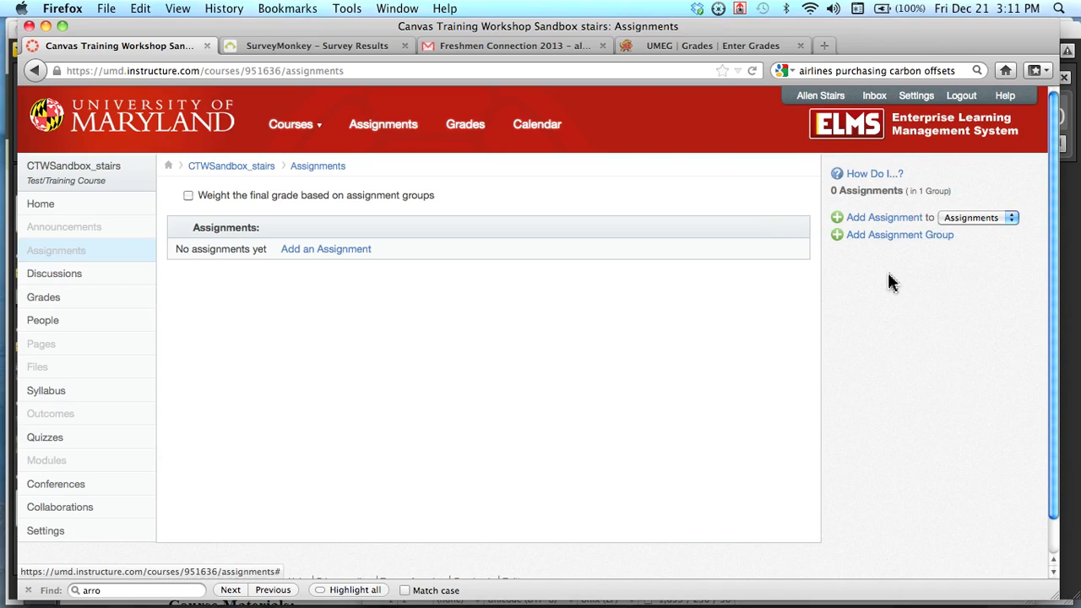
# Add an assignment named Midterm worth 100 points to the Assignments group
pyautogui.click(884, 217)
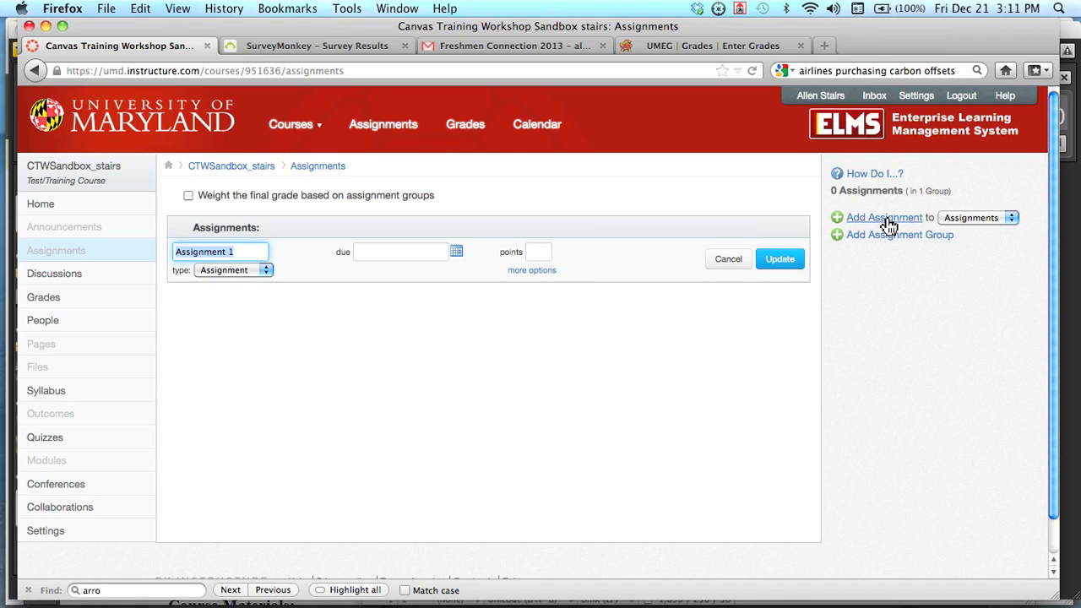
pyautogui.write('Midter')
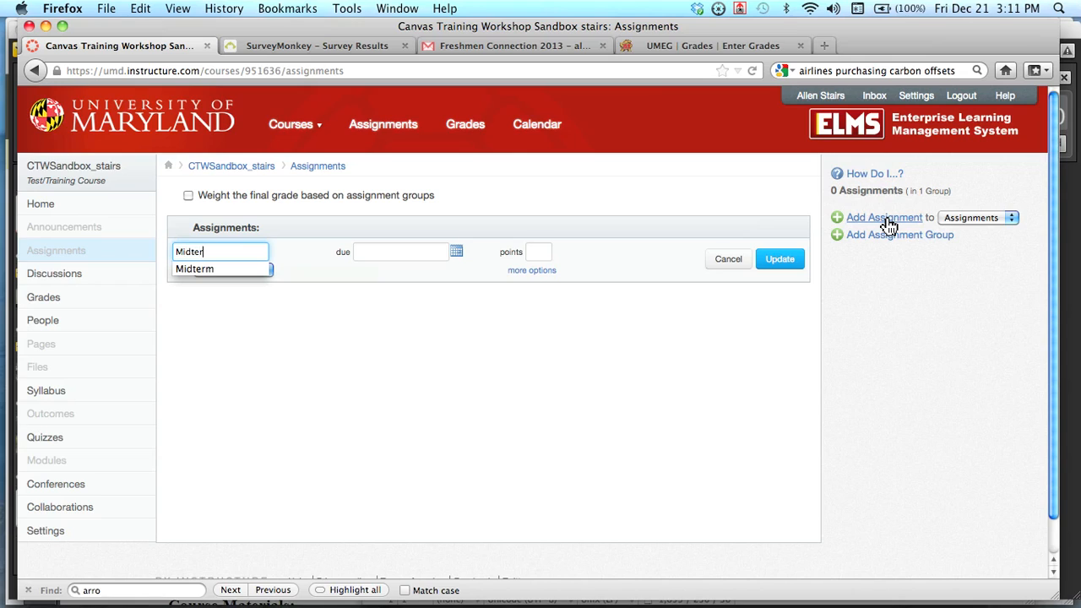
pyautogui.write('m')
pyautogui.click(539, 257)
pyautogui.write('100')
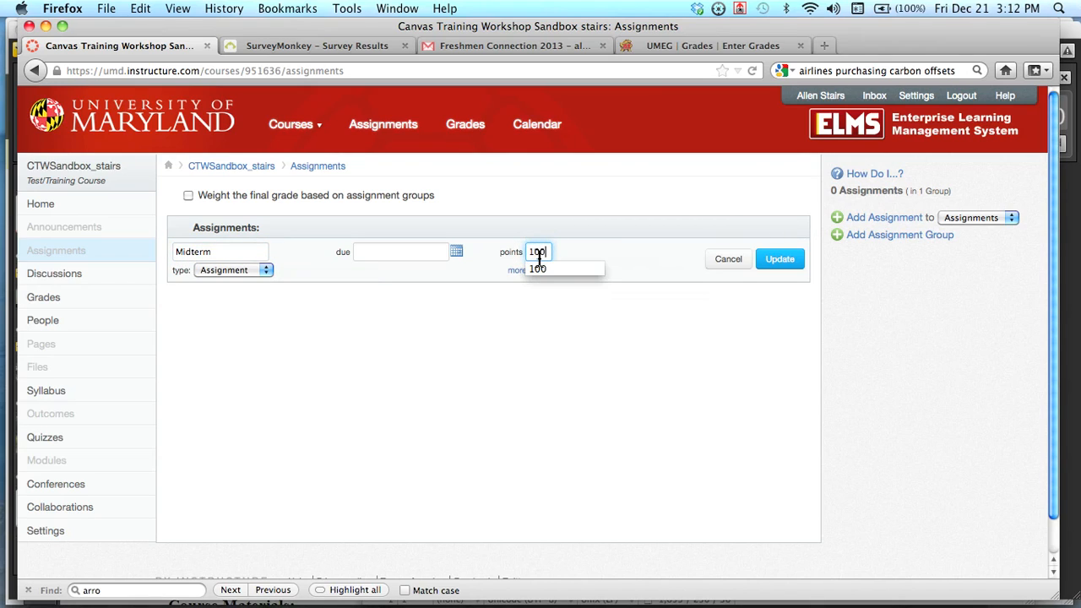
pyautogui.click(580, 340)
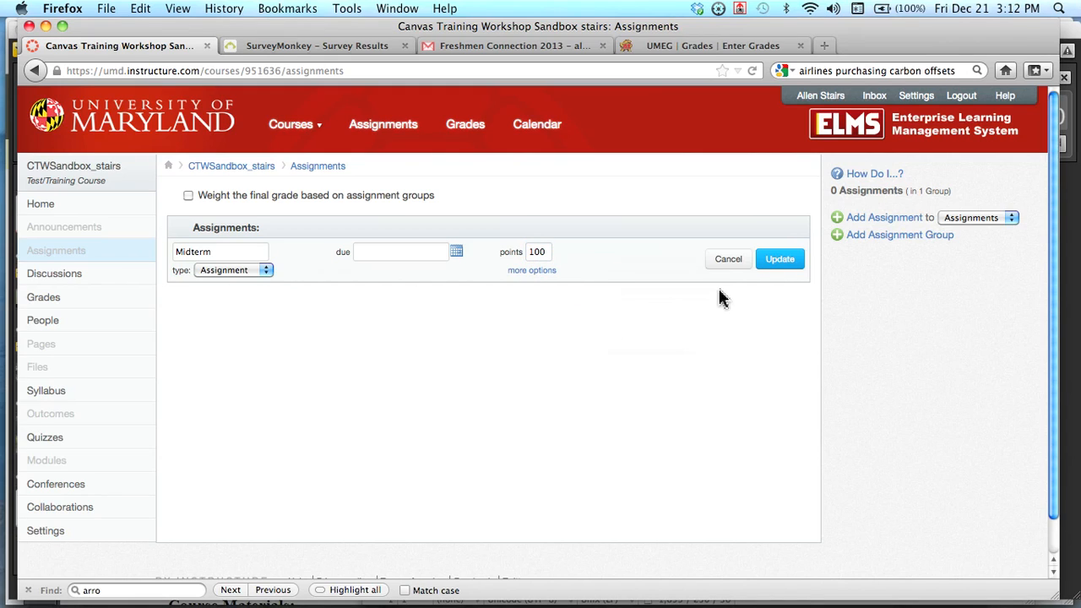
pyautogui.click(777, 262)
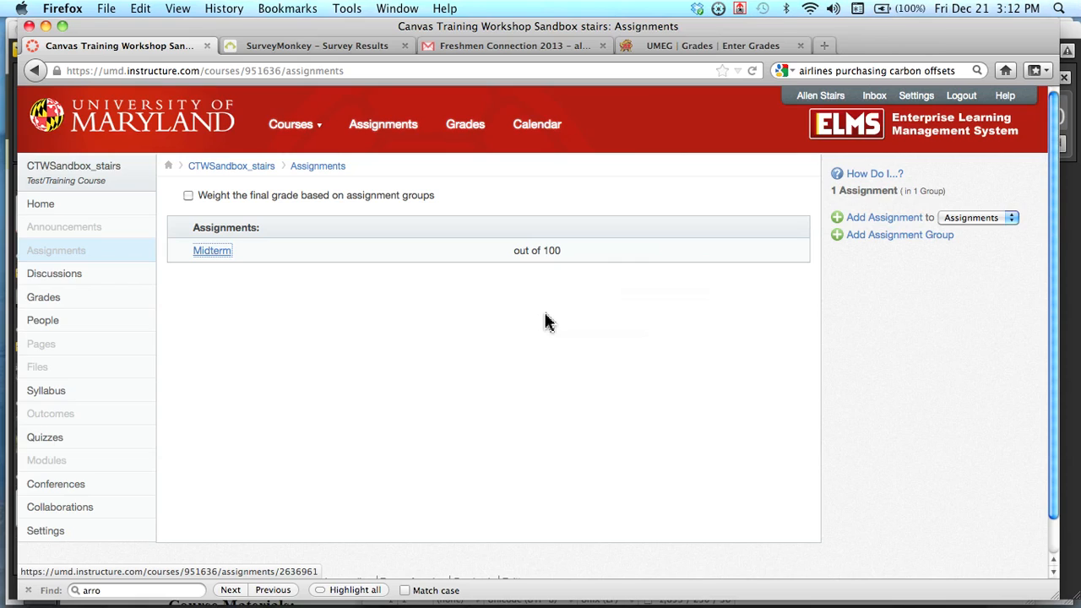
# Add an assignment named Term Paper worth 100 points to the Assignments group
pyautogui.click(902, 220)
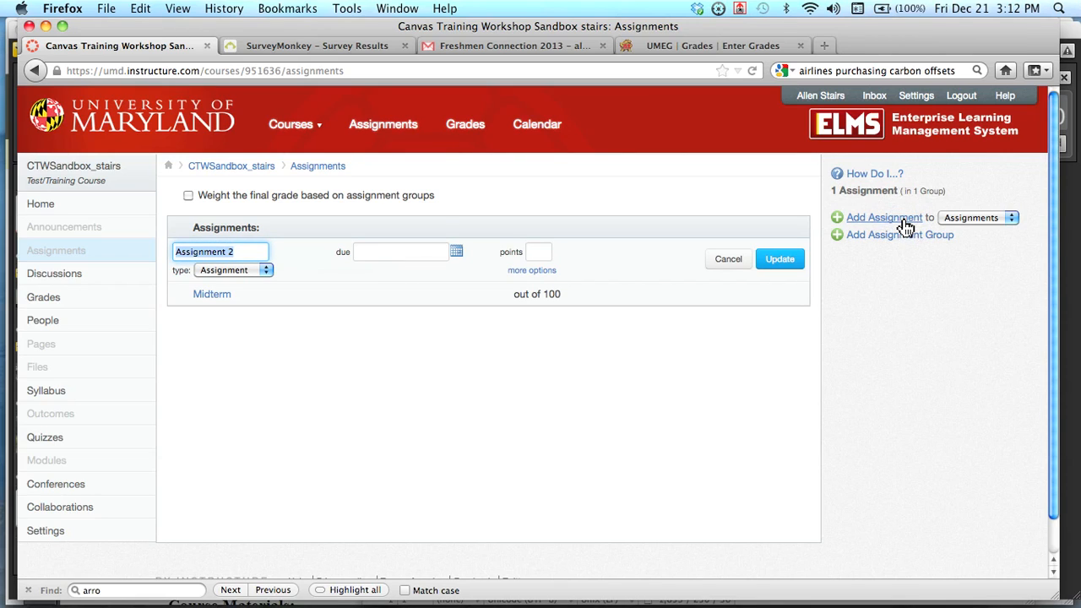
pyautogui.write('T')
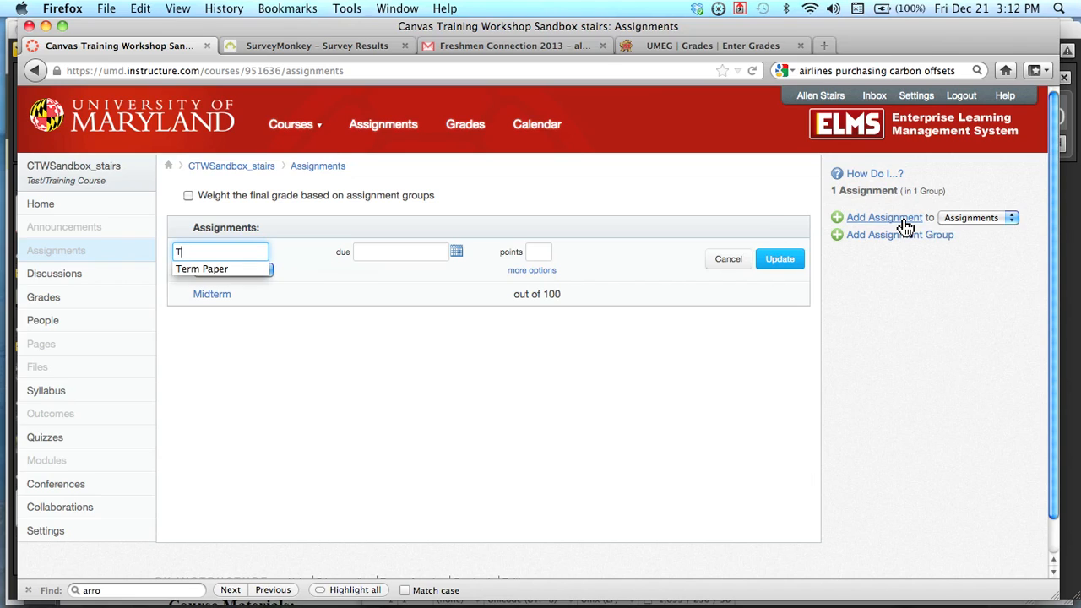
pyautogui.write('erm Paper')
pyautogui.click(541, 252)
pyautogui.write('100')
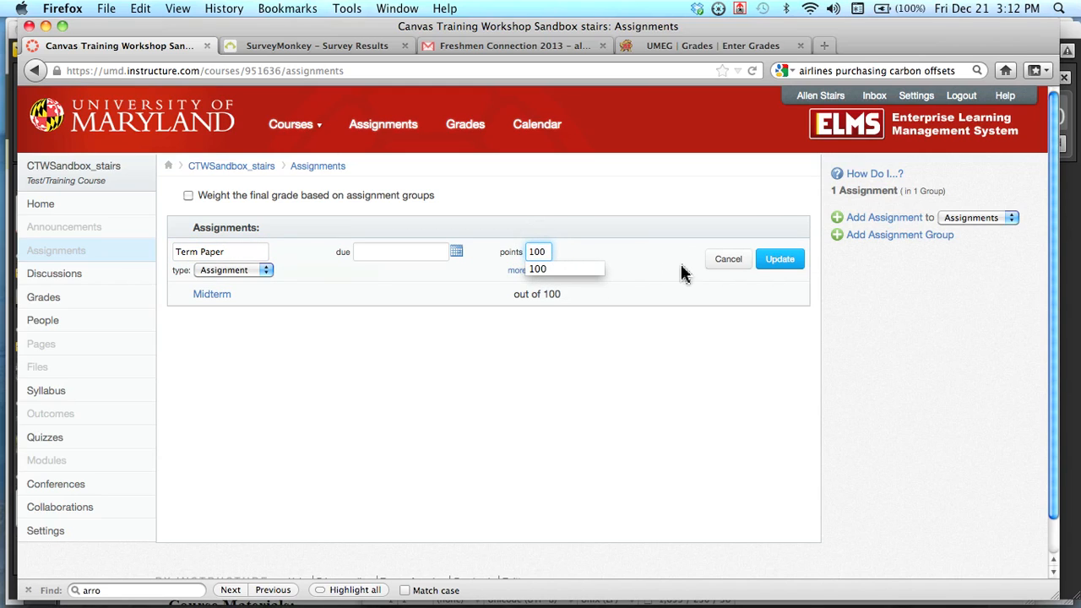
pyautogui.click(765, 263)
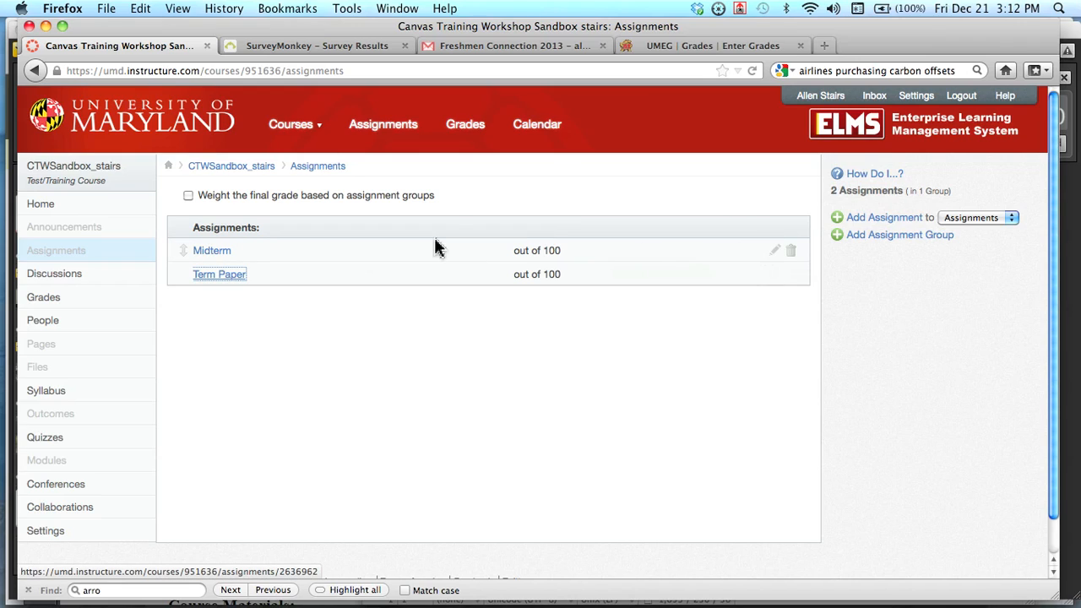
# In the sandbox course's gradebook, grade Test Student 80 on Midterm and 90 on Term Paper
pyautogui.click(51, 299)
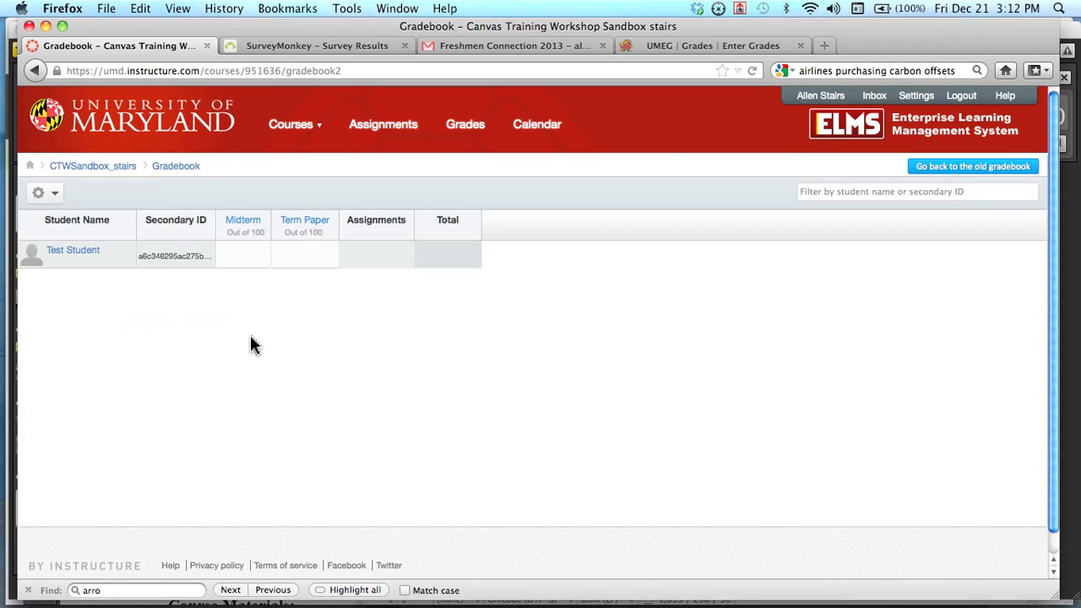
pyautogui.click(243, 257)
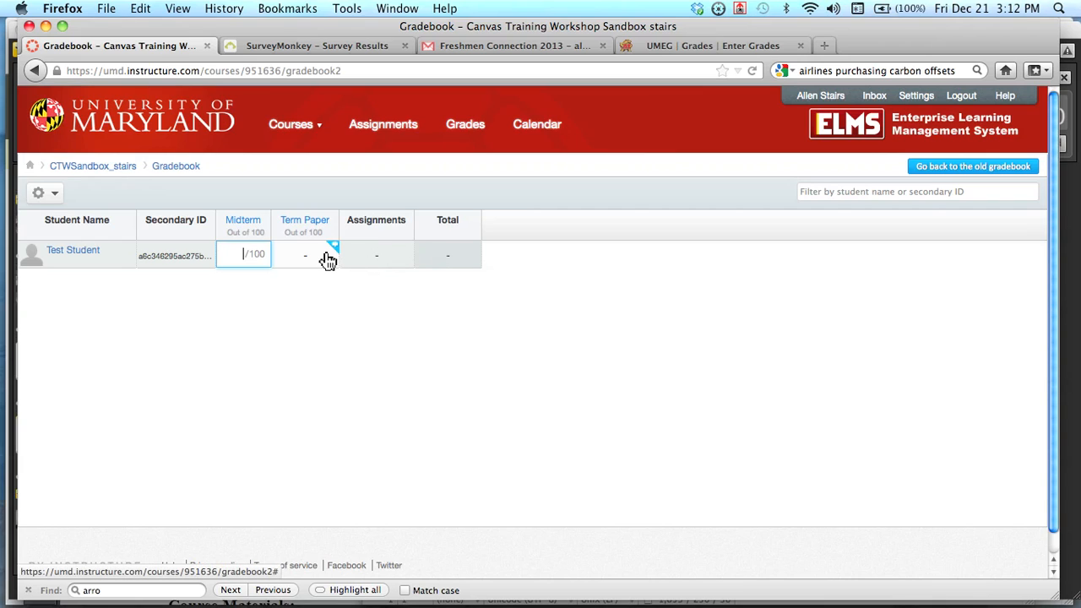
pyautogui.write('80')
pyautogui.click(310, 260)
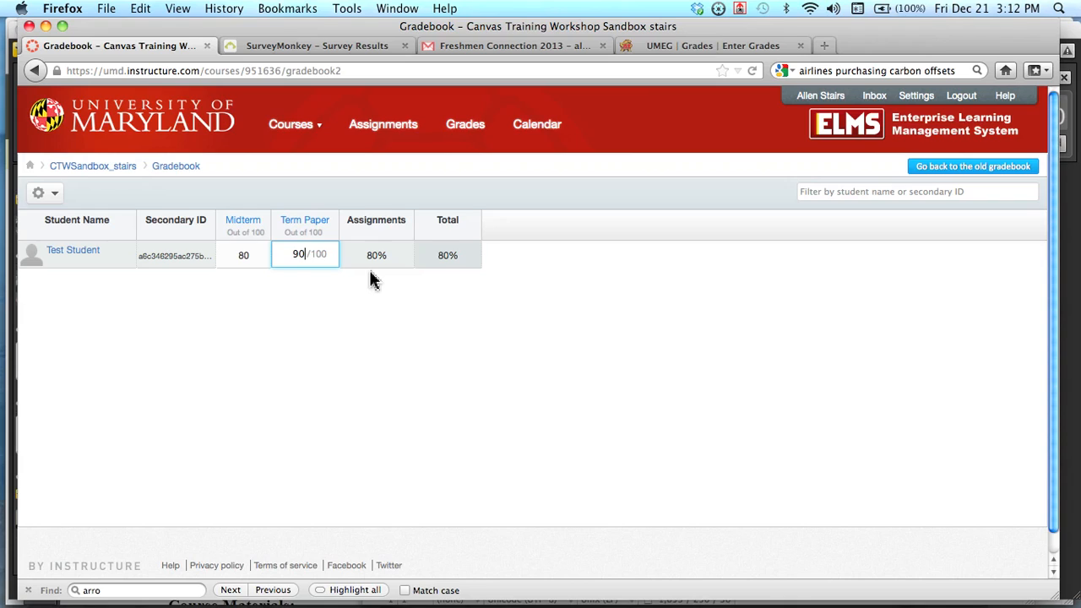
pyautogui.press('Return')
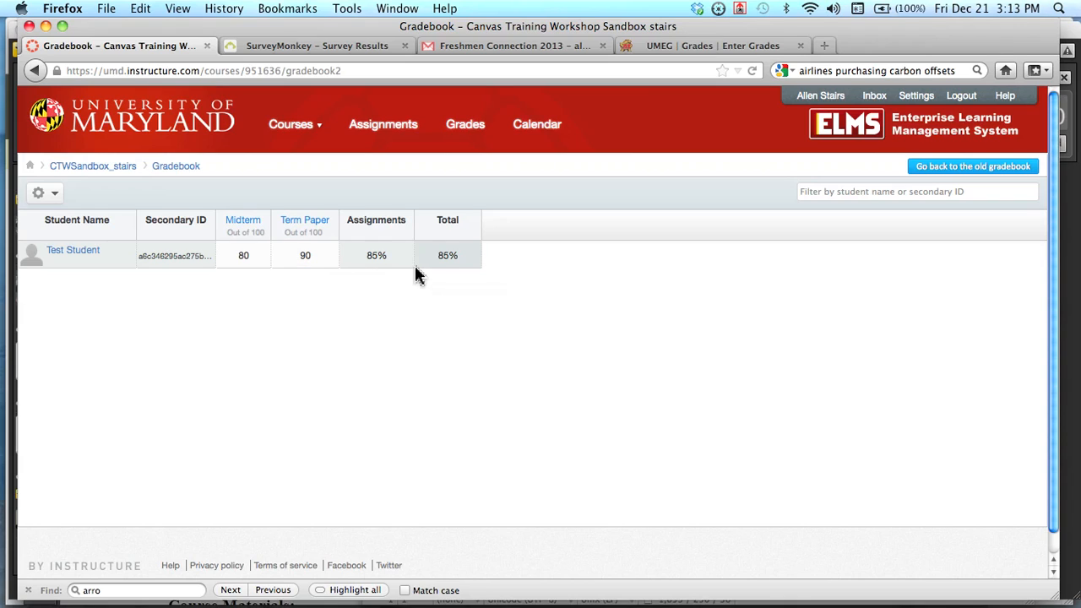
# Publish the History Quiz and Logic Quiz together in the sandbox course and check their columns in the gradebook
pyautogui.moveTo(458, 264)
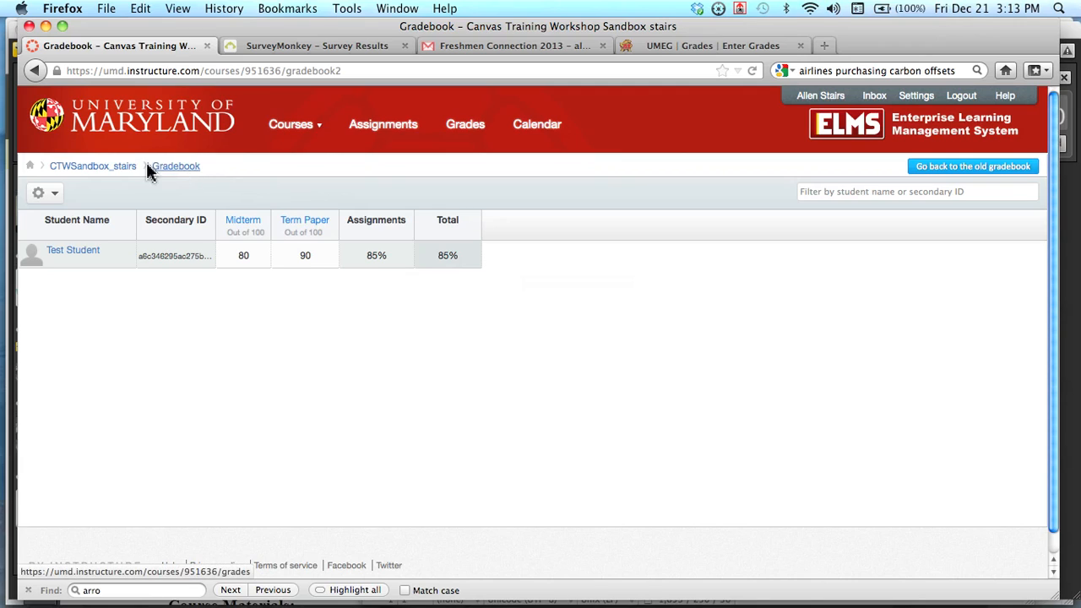
pyautogui.click(96, 167)
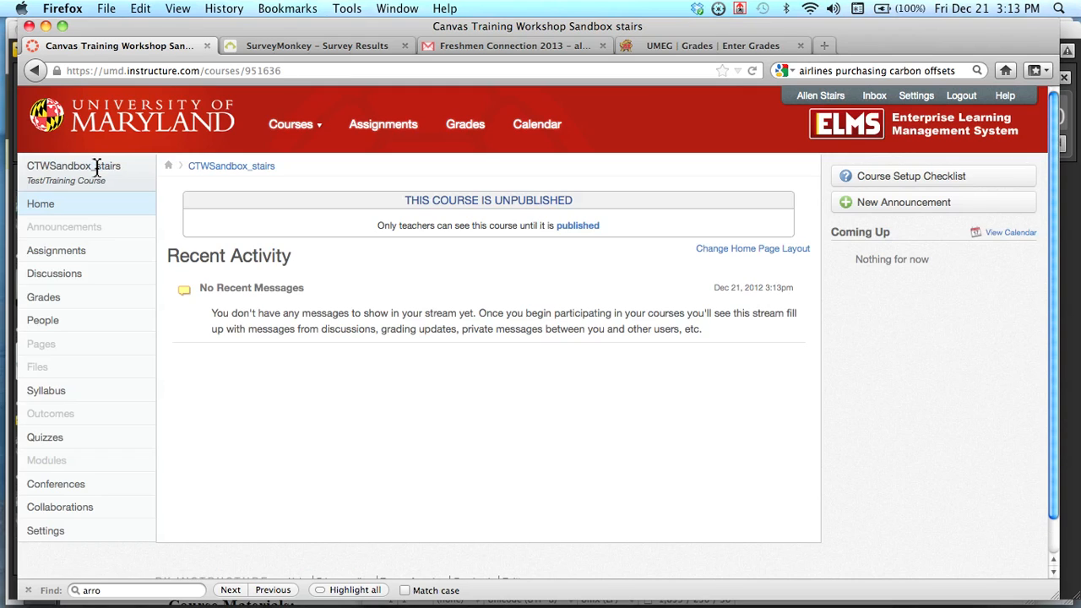
pyautogui.click(50, 441)
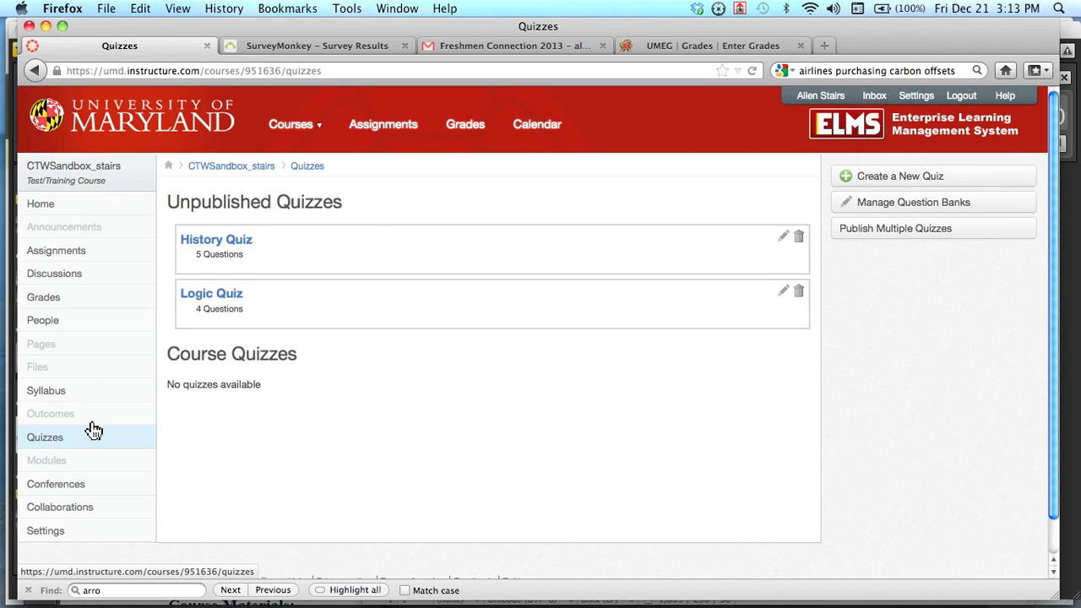
pyautogui.click(905, 239)
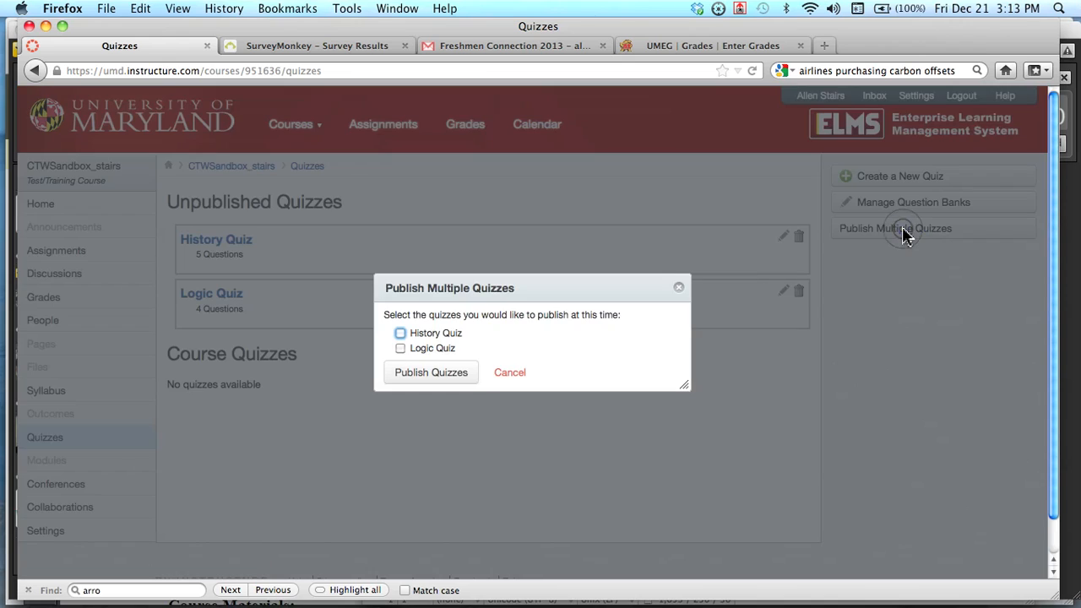
pyautogui.click(402, 335)
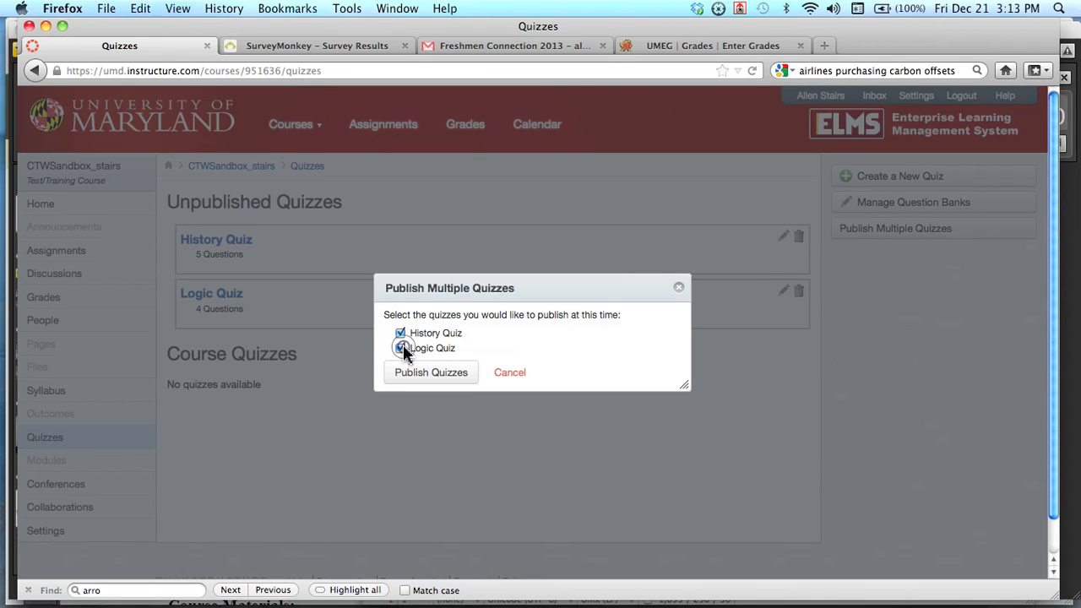
pyautogui.click(422, 377)
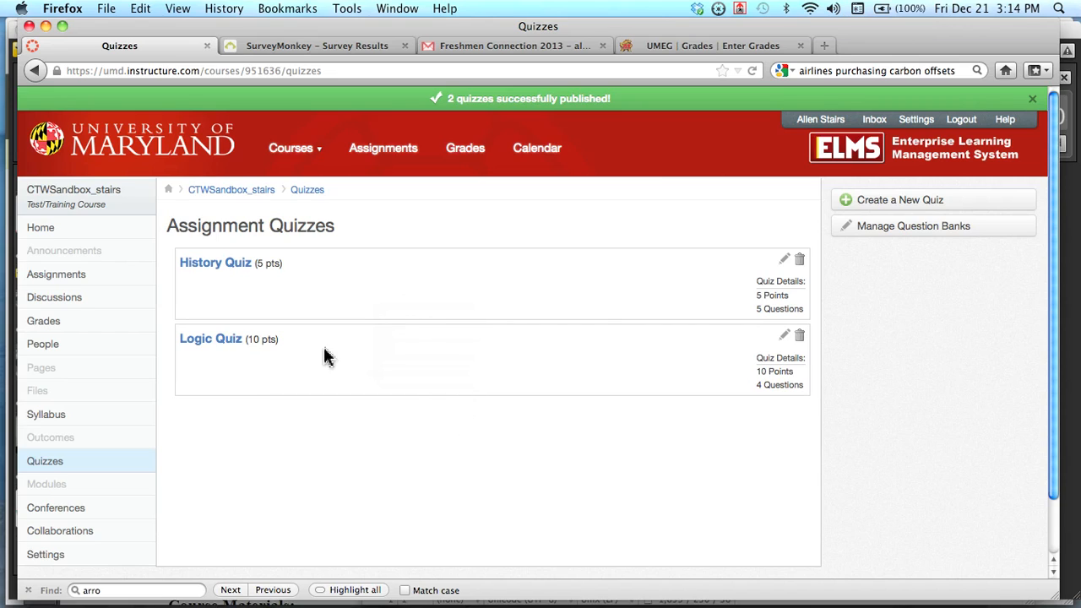
pyautogui.click(49, 324)
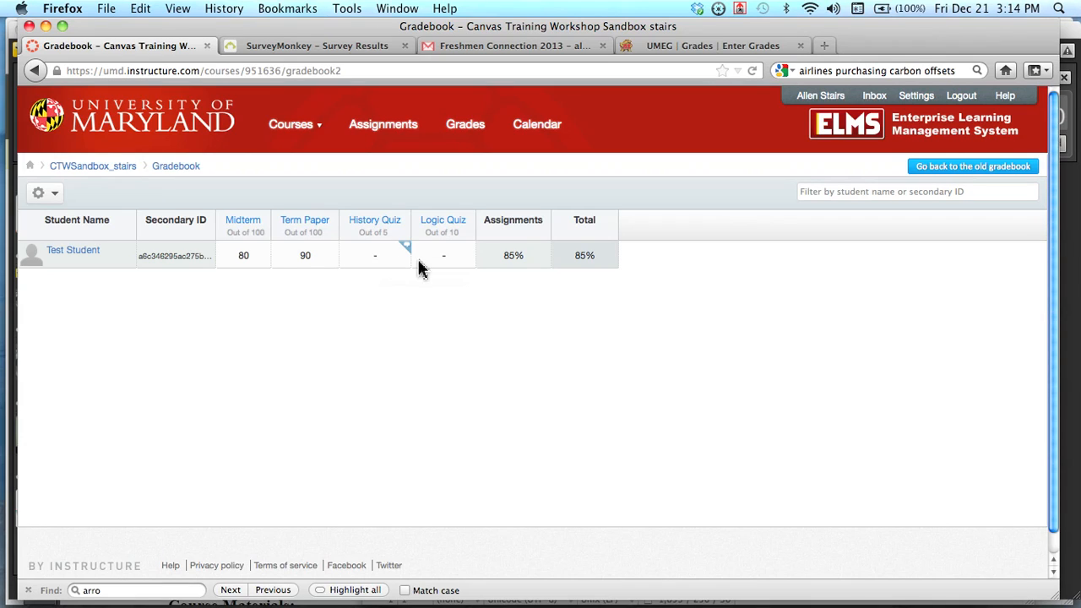
pyautogui.moveTo(483, 267)
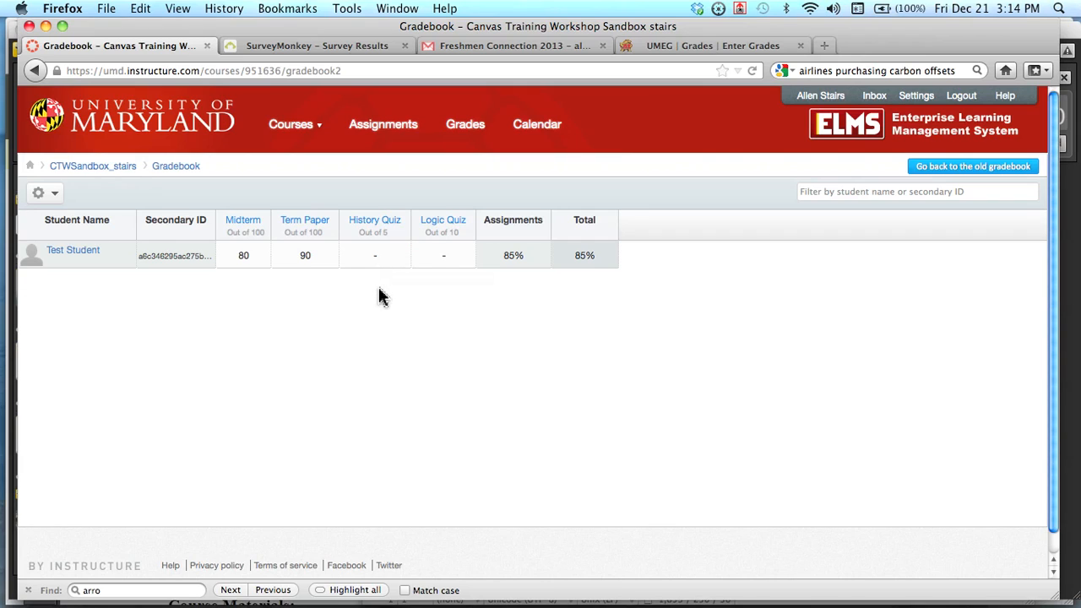
# Enter the sandbox course's Student View and start taking the History Quiz as Test Student
pyautogui.click(110, 171)
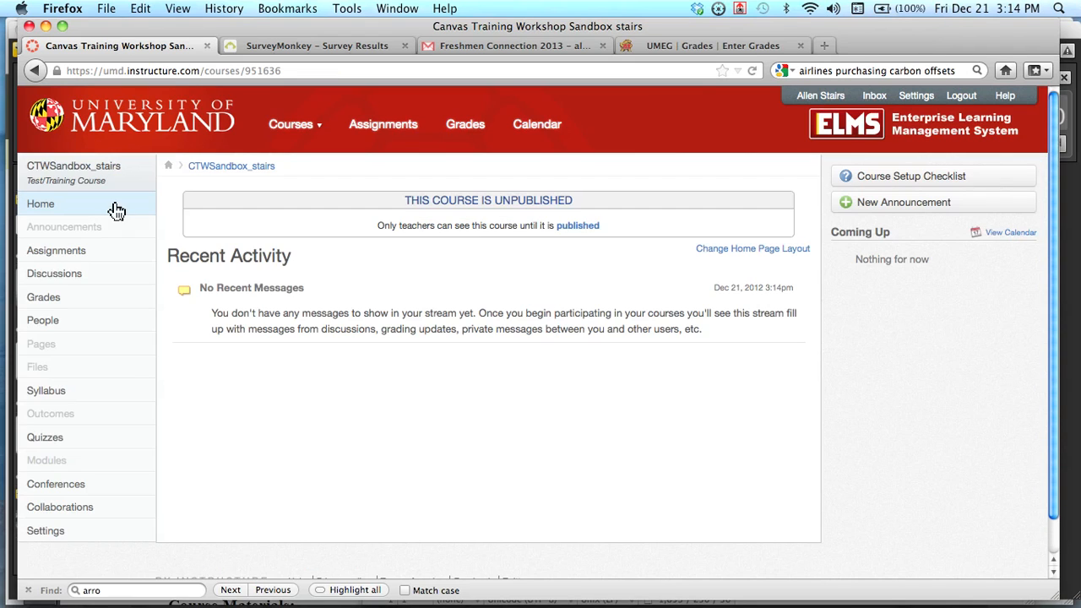
pyautogui.click(55, 532)
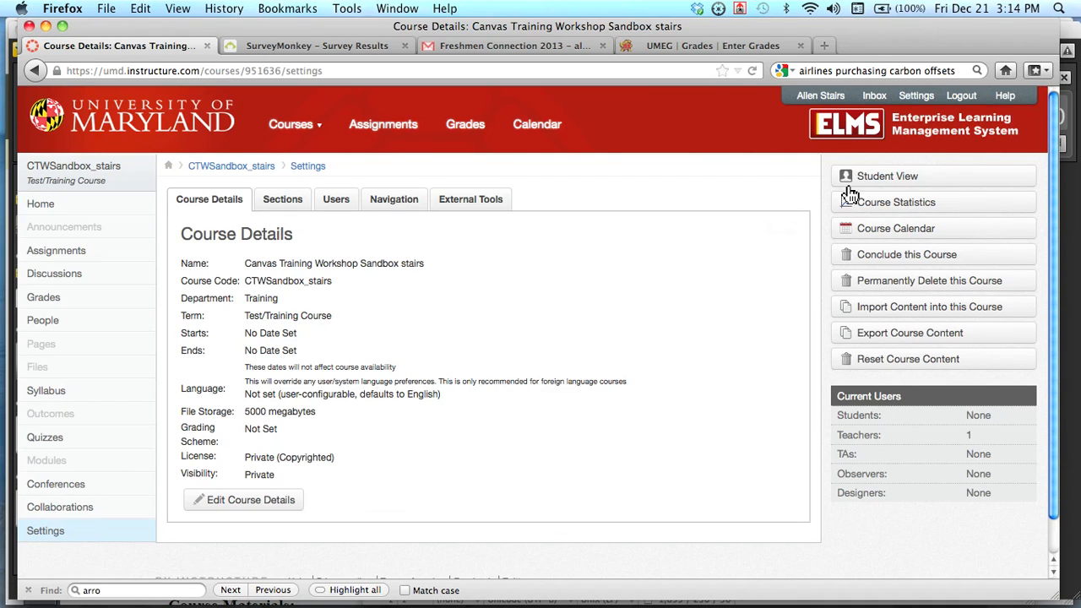
pyautogui.click(876, 179)
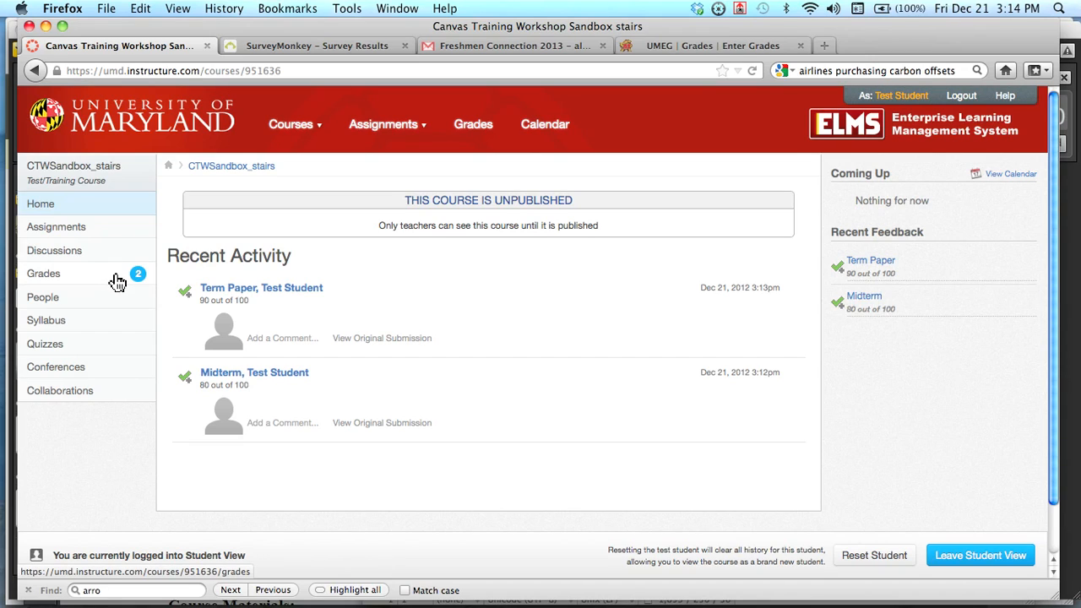
pyautogui.click(66, 348)
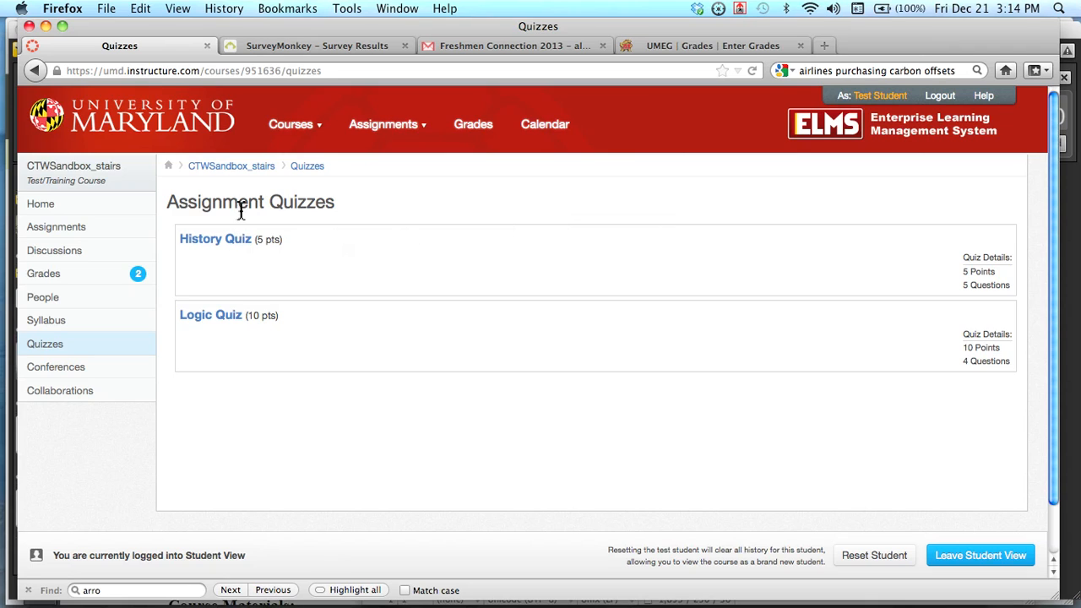
pyautogui.click(234, 248)
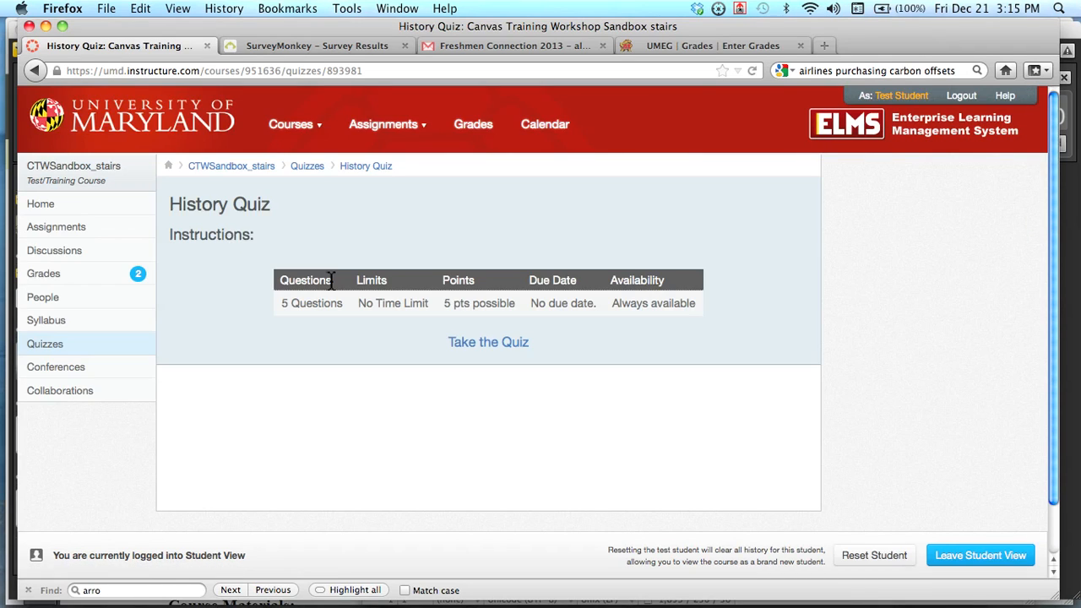
pyautogui.click(485, 350)
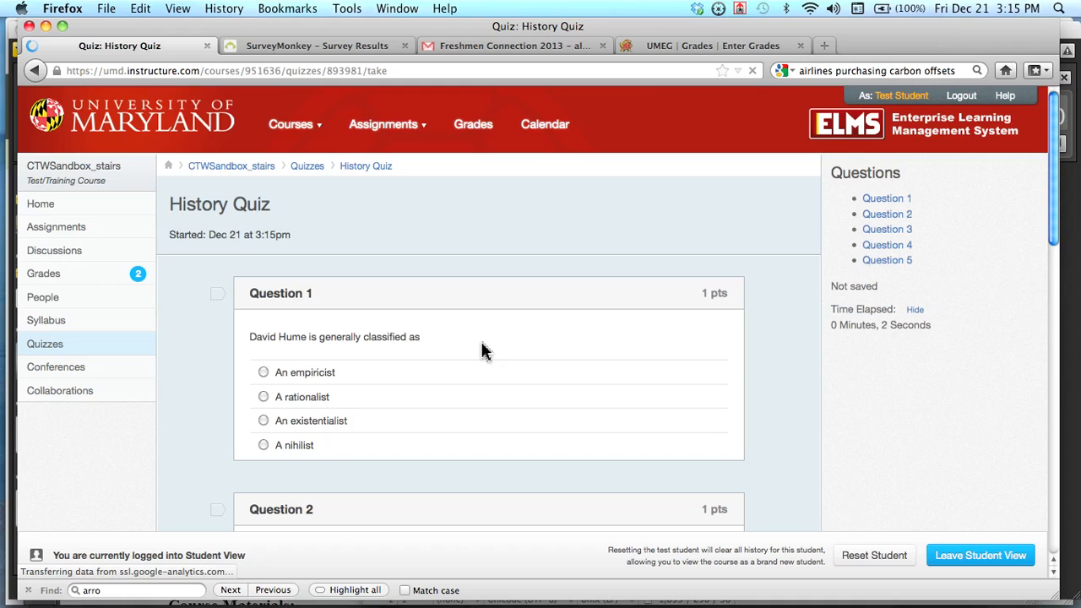
# Answer History Quiz question 1 with "An empiricist", question 2 with "a rationalist" and question 3 with "True"
pyautogui.click(263, 373)
pyautogui.scroll(-5, 175, 400)
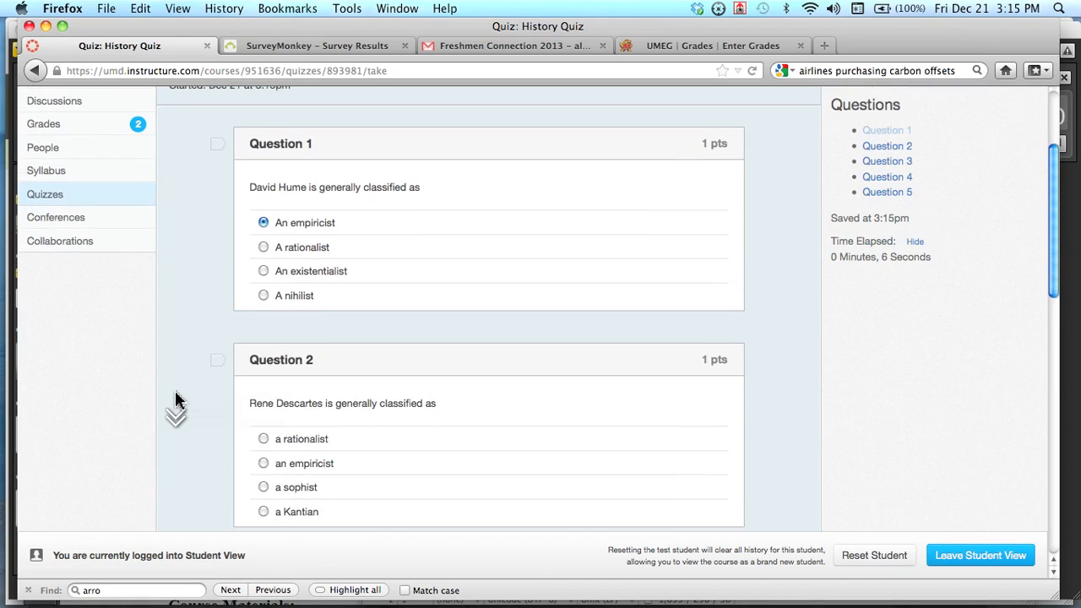
pyautogui.click(264, 416)
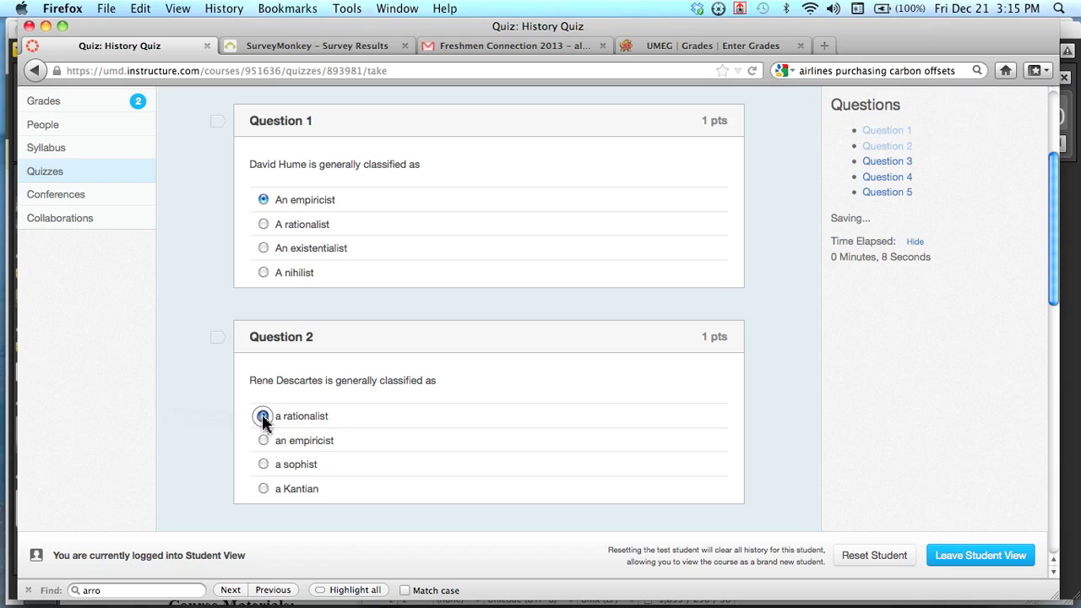
pyautogui.scroll(-5, 209, 418)
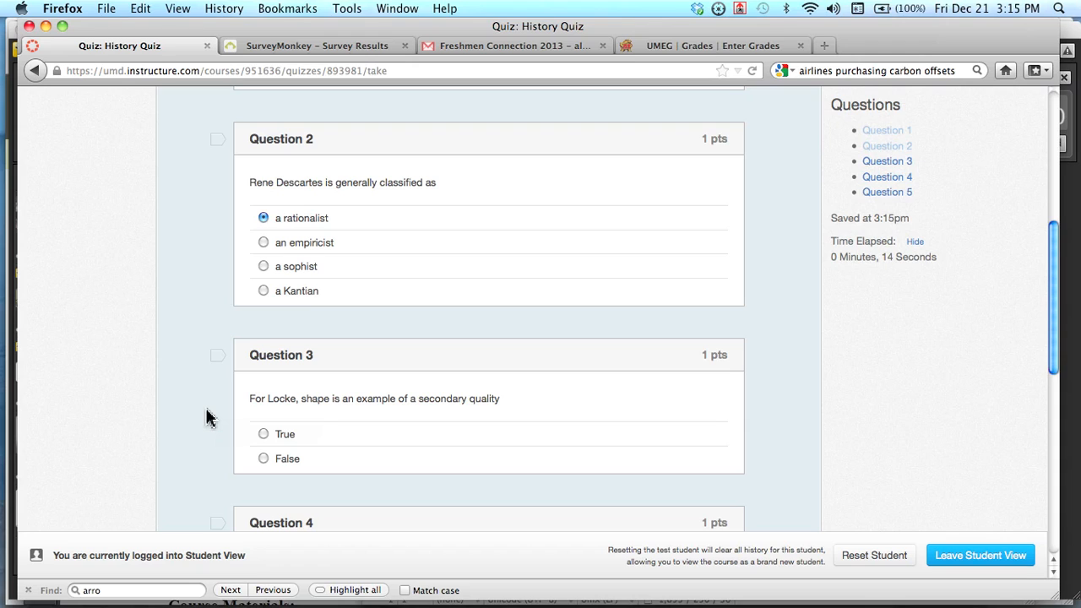
pyautogui.click(262, 435)
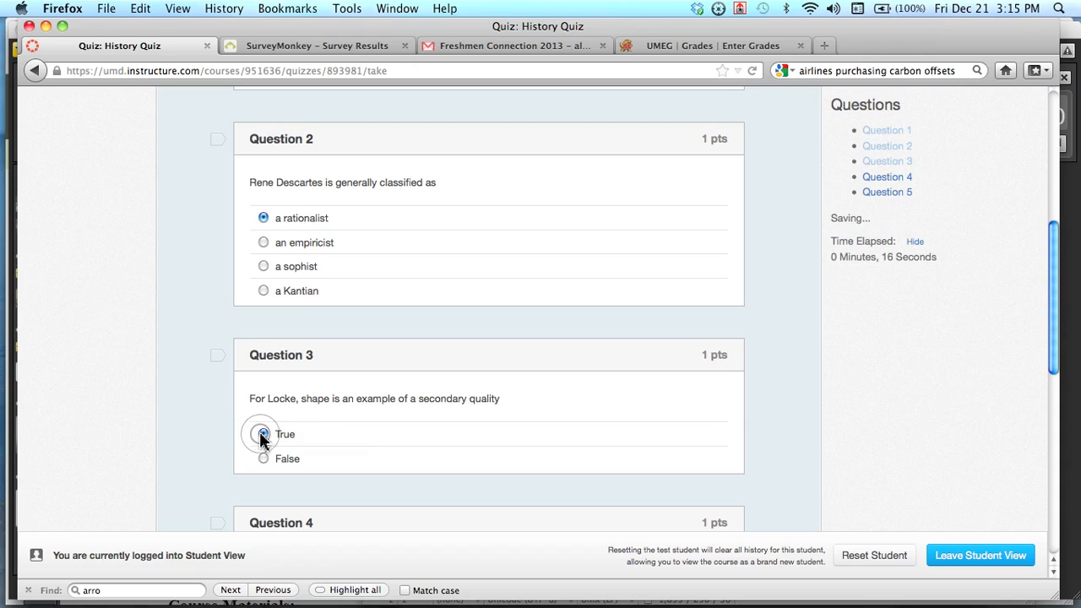
# Answer question 4 with "Neutral monism" and question 5 with "analytic a priori", and submit the History Quiz
pyautogui.scroll(-4, 196, 426)
pyautogui.scroll(-2, 194, 426)
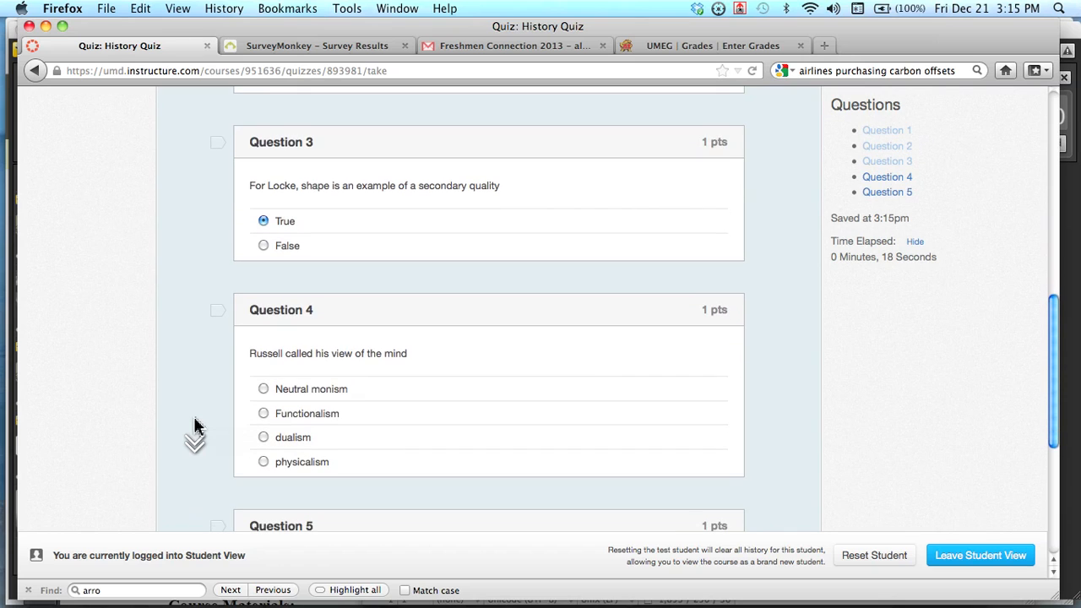
pyautogui.click(263, 390)
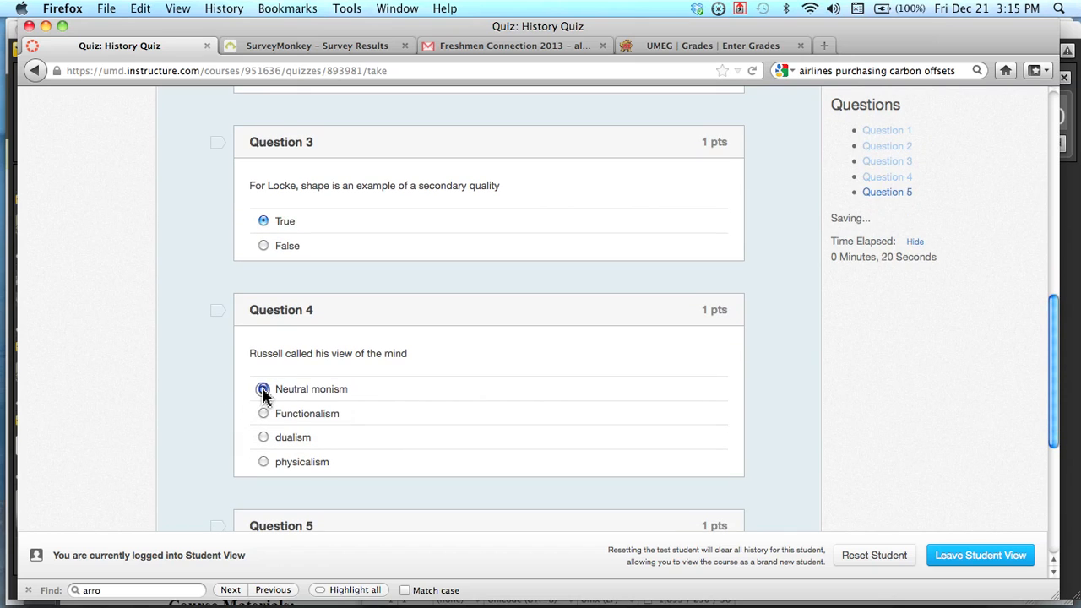
pyautogui.scroll(-5, 211, 401)
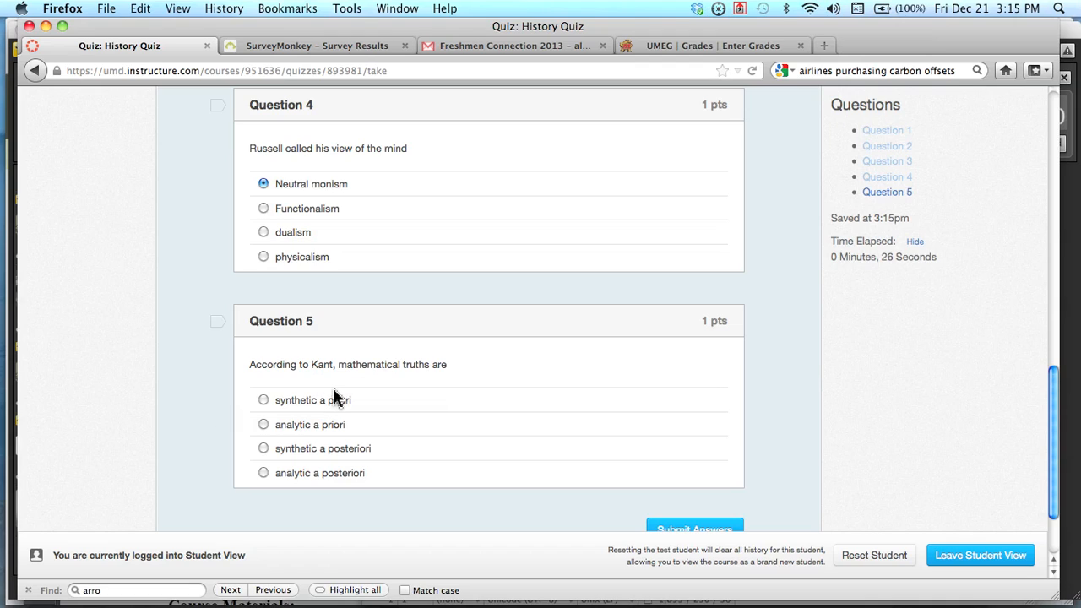
pyautogui.click(264, 425)
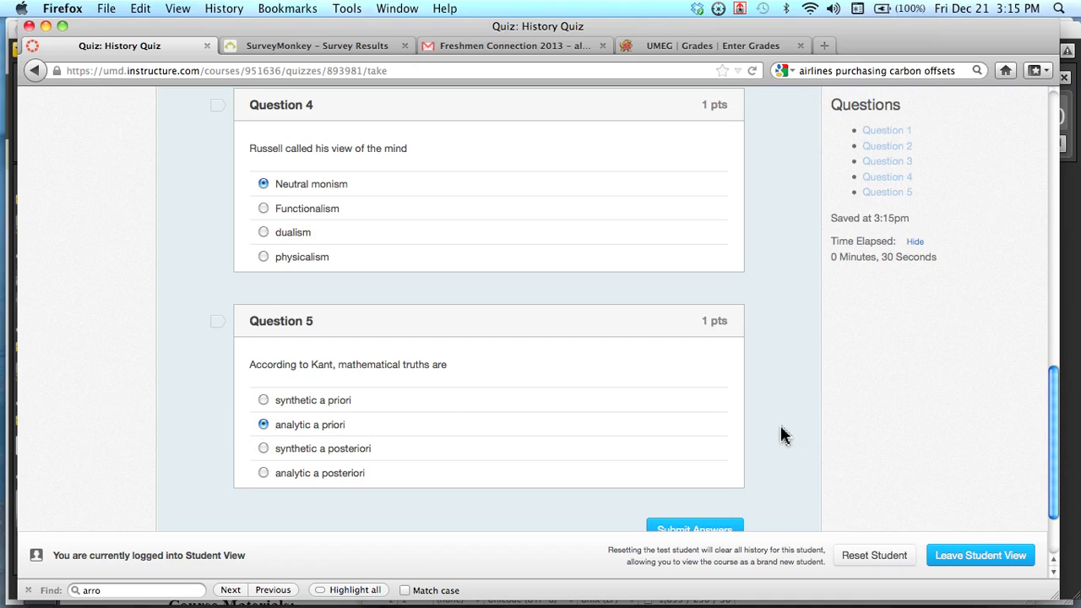
pyautogui.scroll(-3, 778, 437)
pyautogui.click(728, 441)
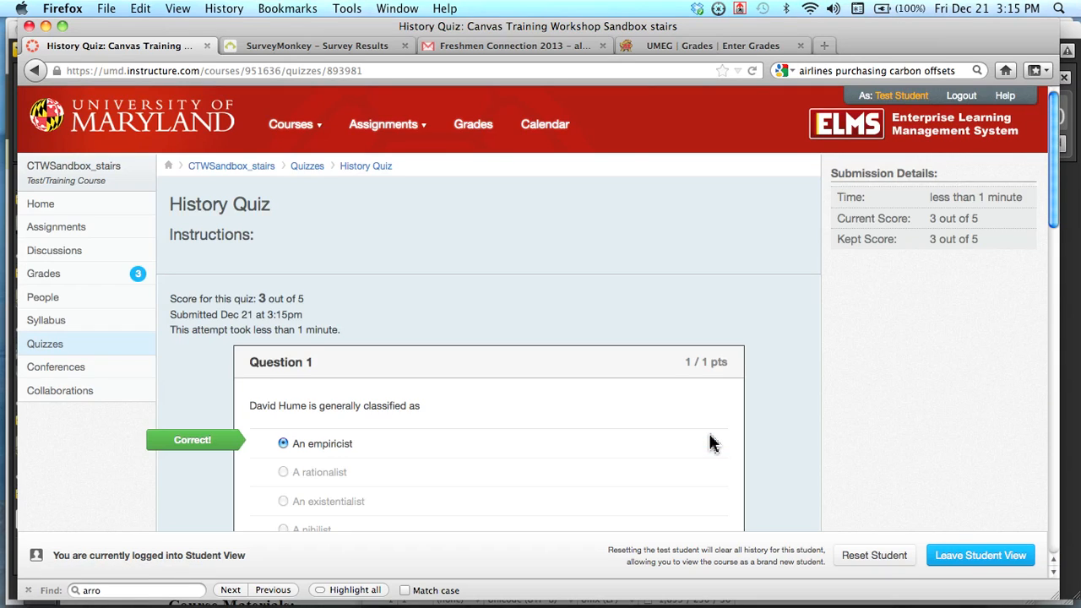
# Review the graded answers of the History Quiz and open Test Student's grades page to examine the total
pyautogui.scroll(-7, 772, 443)
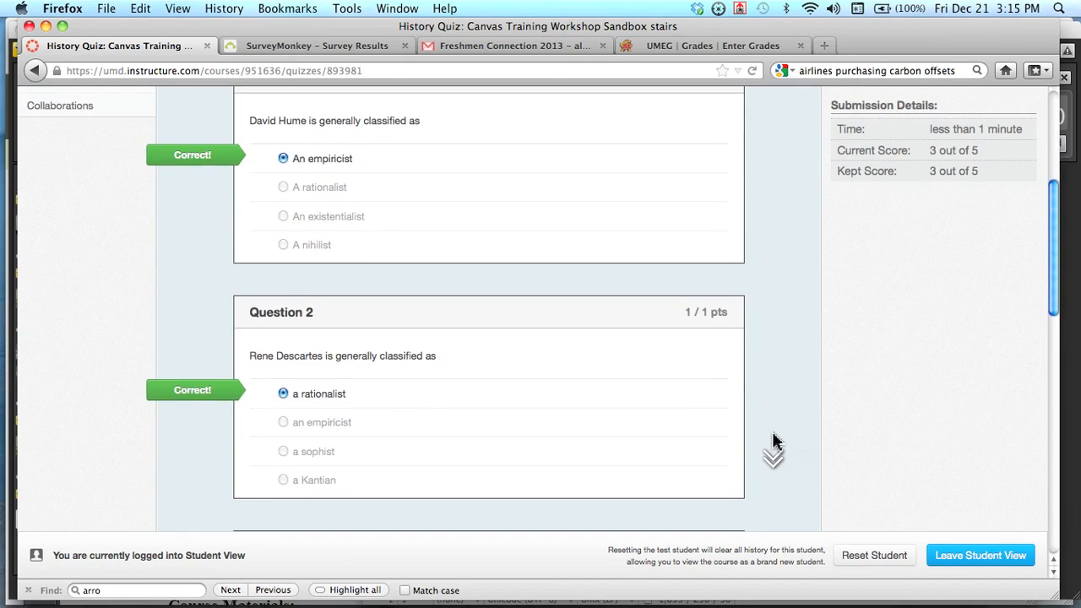
pyautogui.scroll(-8, 773, 444)
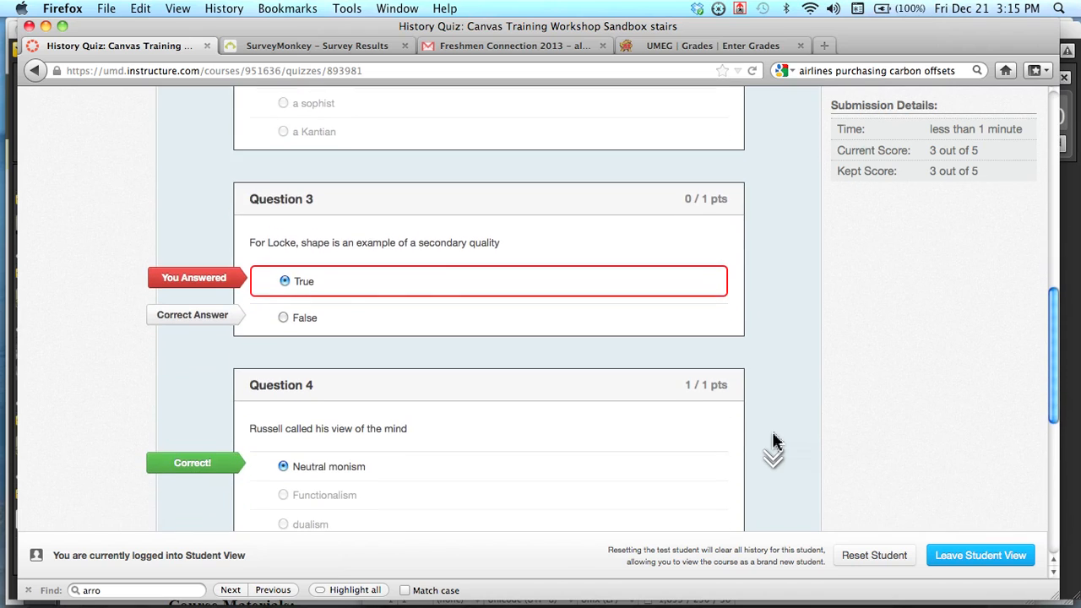
pyautogui.scroll(15, 773, 439)
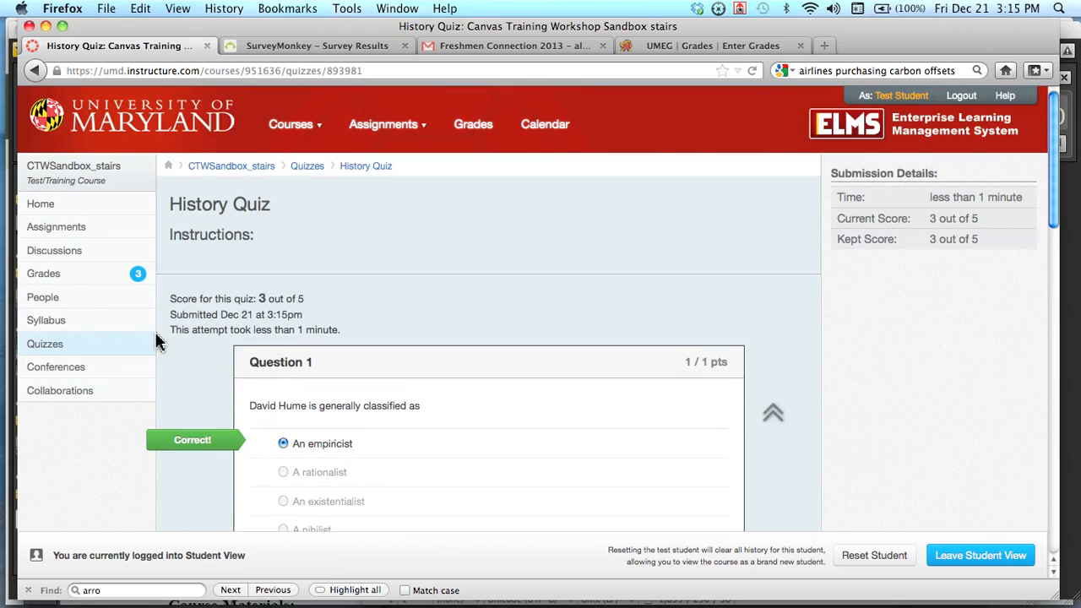
pyautogui.click(46, 279)
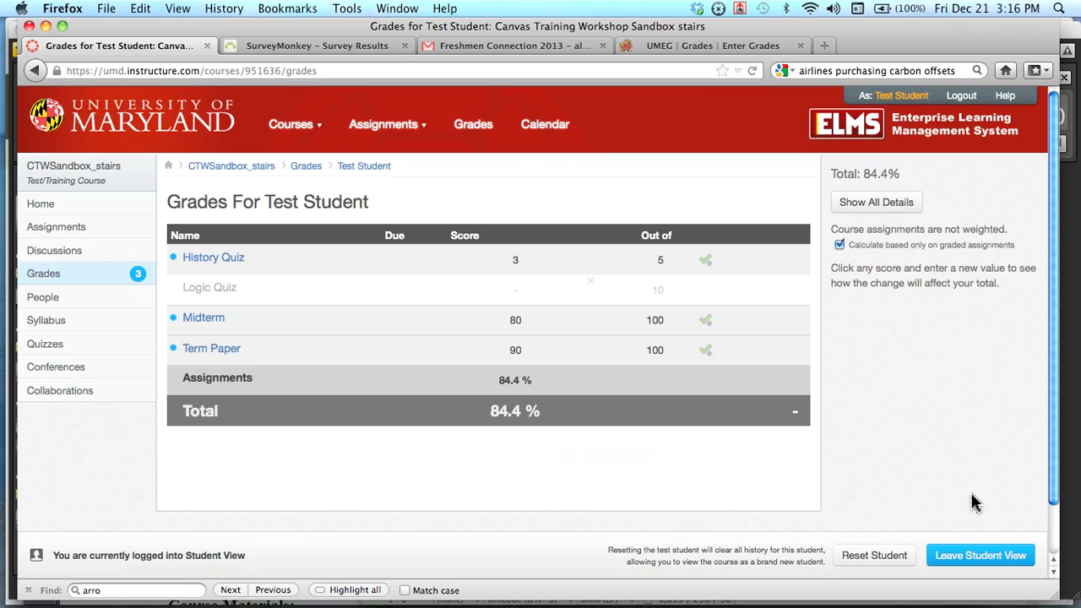
# Leave Student View and inspect Test Student's group and total grades in the gradebook before returning to the course home page
pyautogui.click(970, 561)
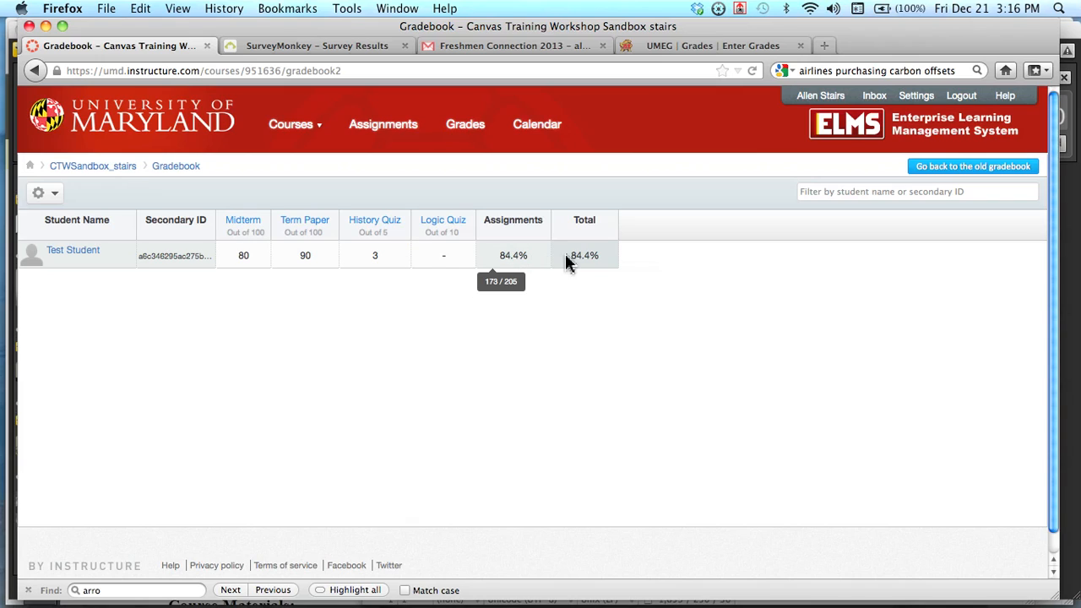
pyautogui.moveTo(584, 262)
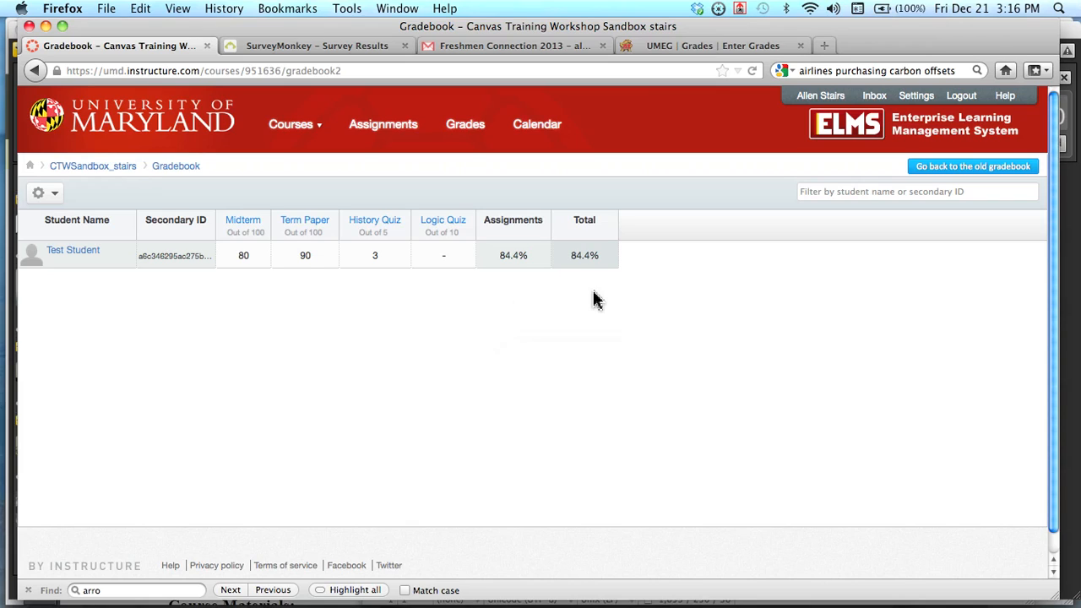
pyautogui.click(104, 167)
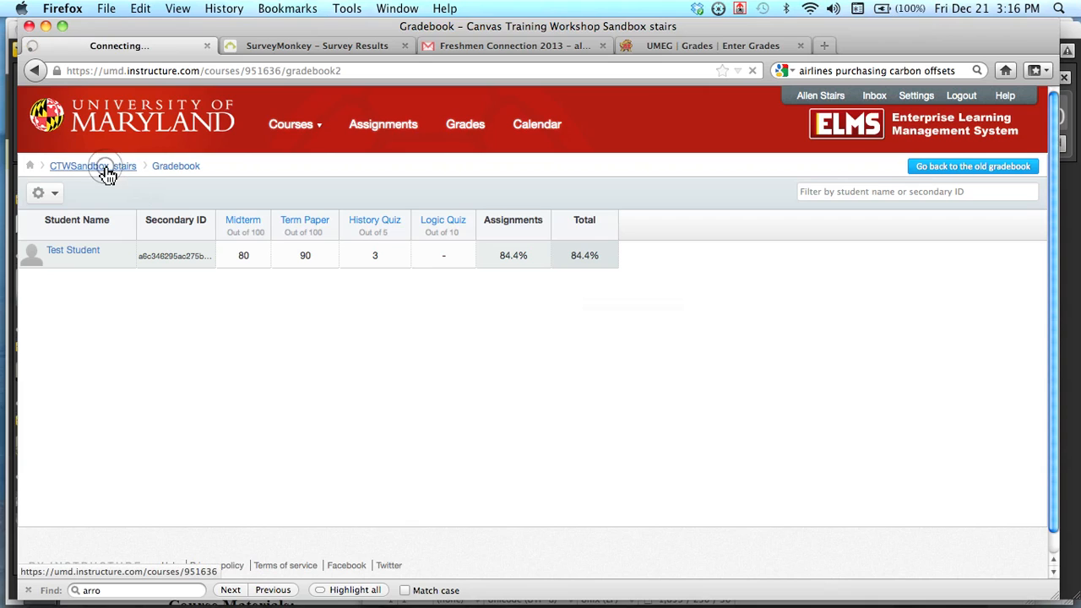